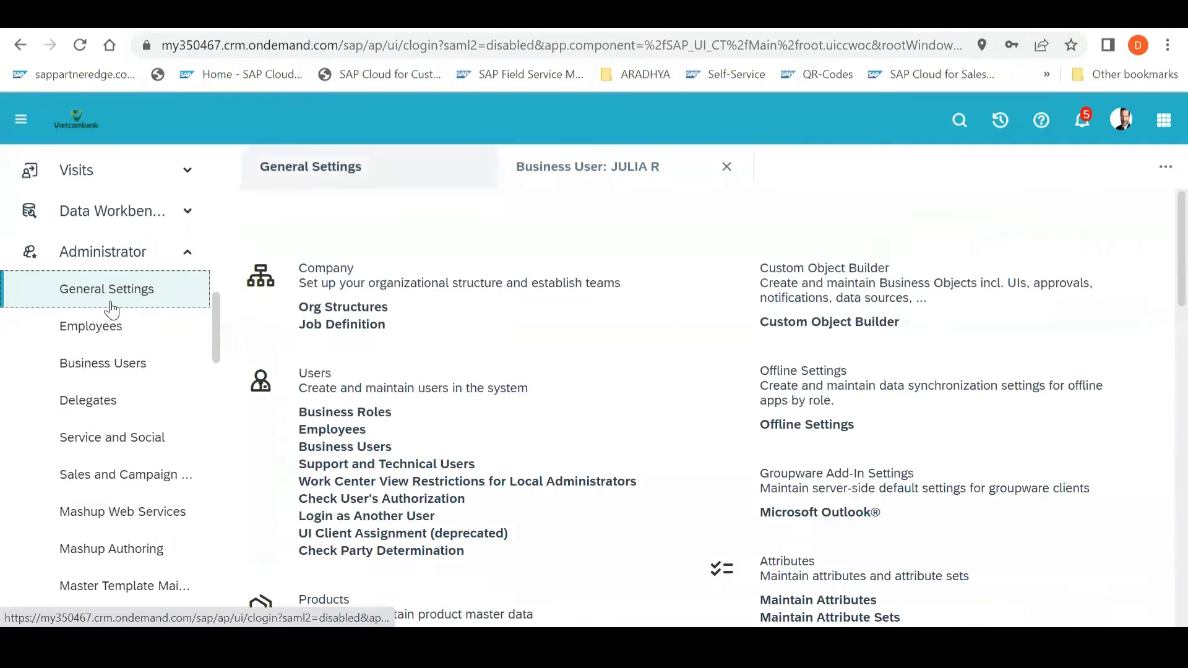
Start a new business role from the Business Roles list and give it the ID Z_SEP_ETG
left_click(333, 418)
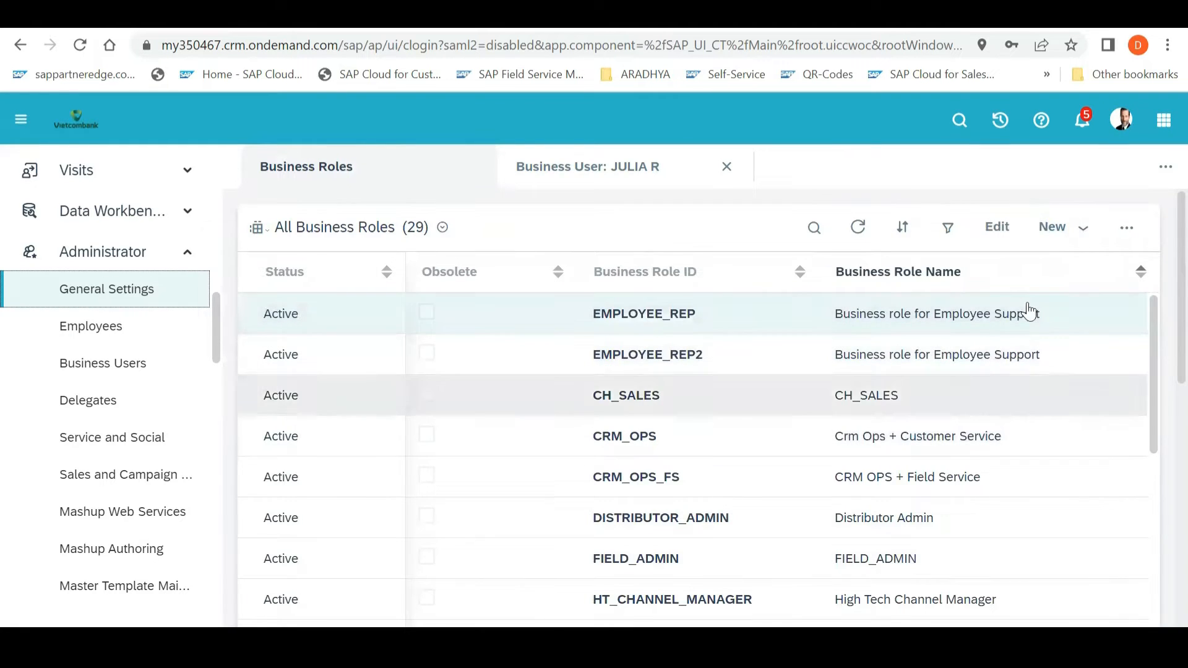
left_click(1084, 245)
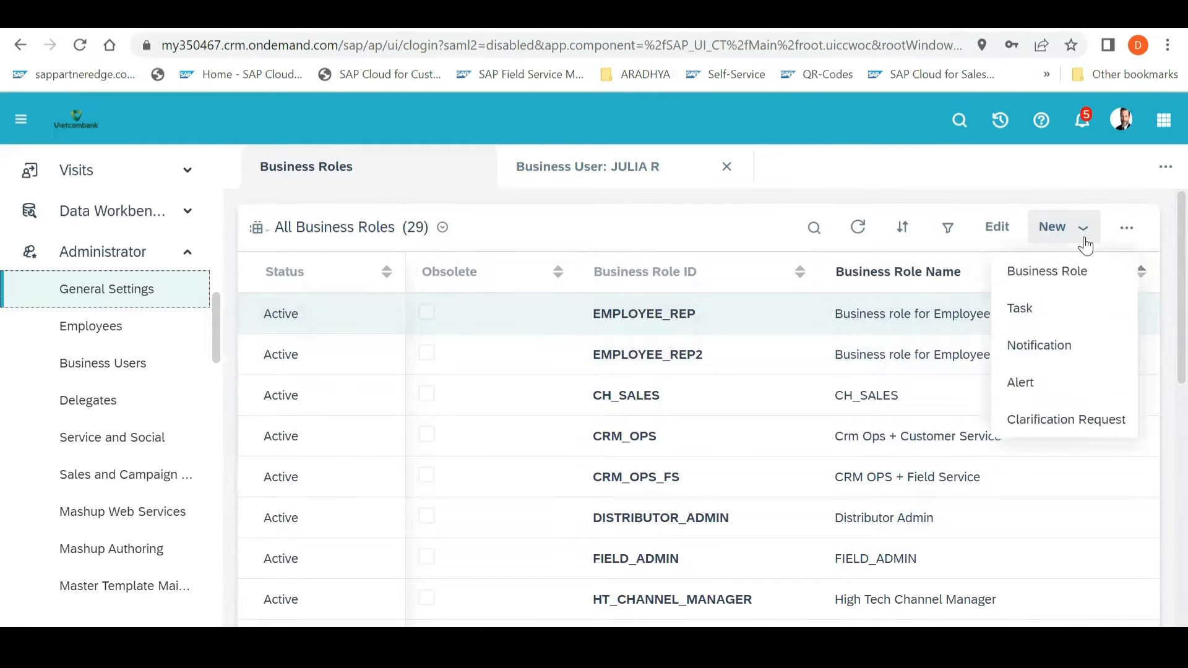
left_click(1047, 283)
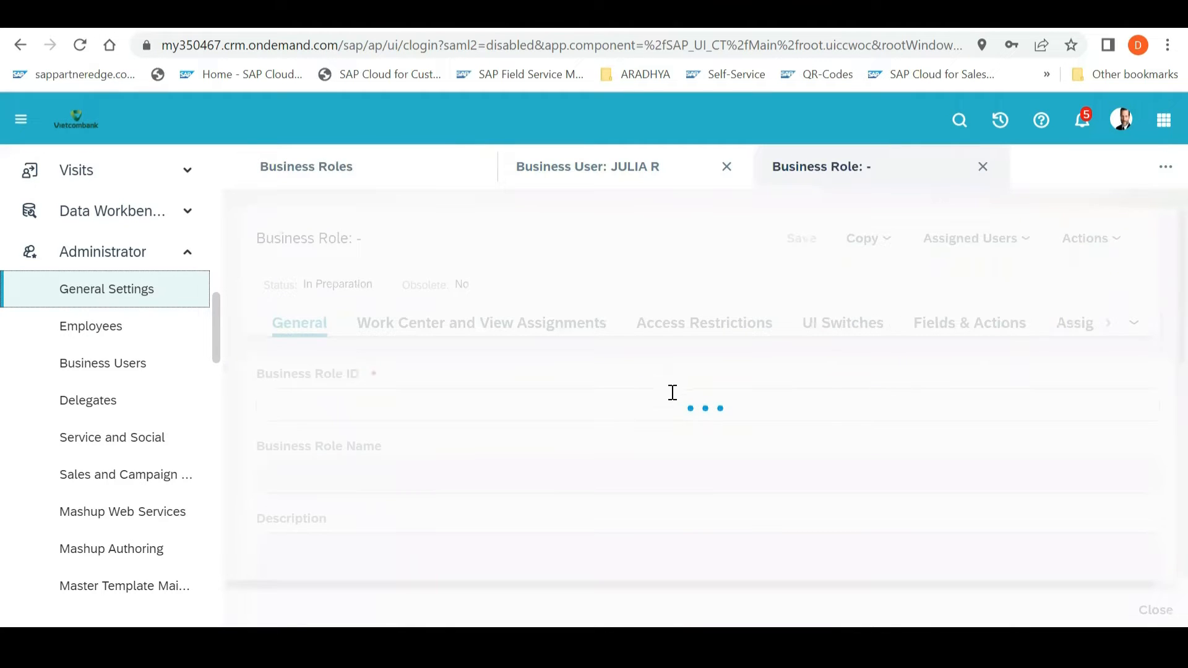
left_click(673, 409)
type("Z")
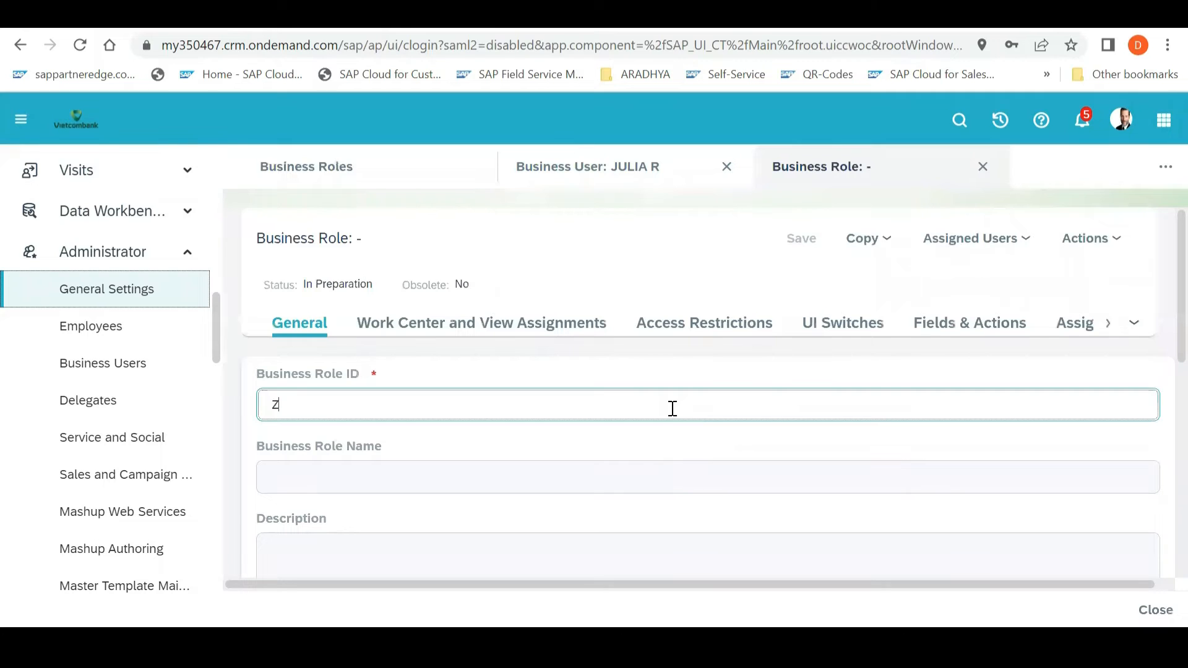
type("_SEP_ETG")
left_click(610, 477)
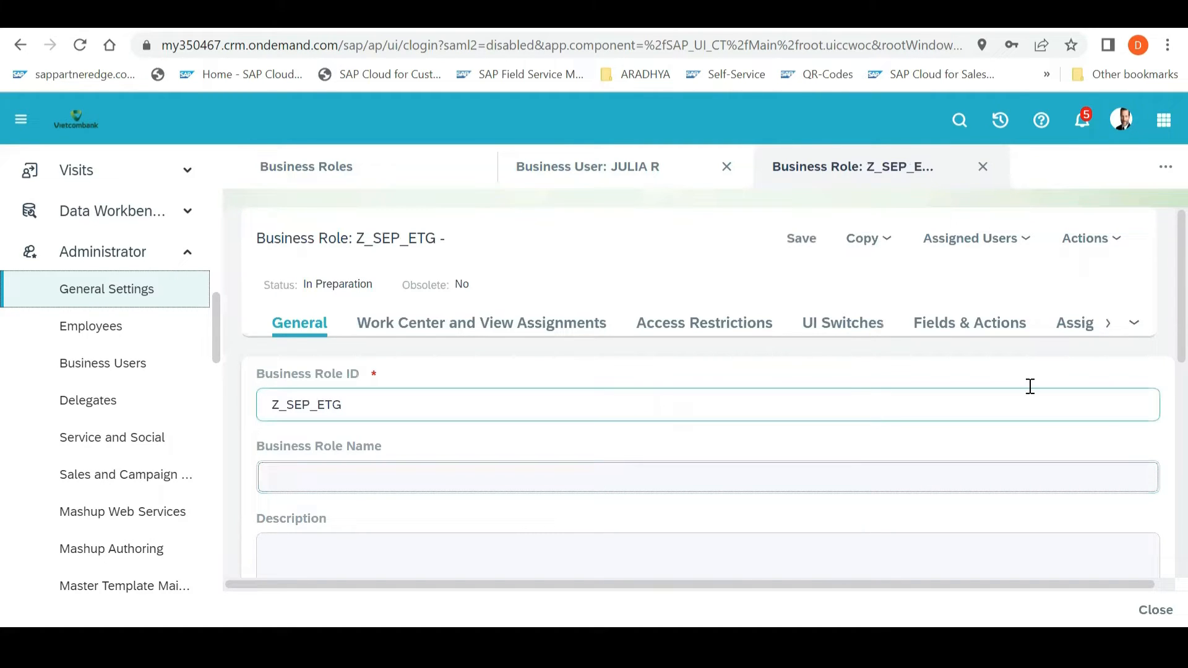
Add a name and description entry for the business role with EN - English as its language
scroll(1160, 372, "down", 3)
scroll(1162, 384, "down", 1)
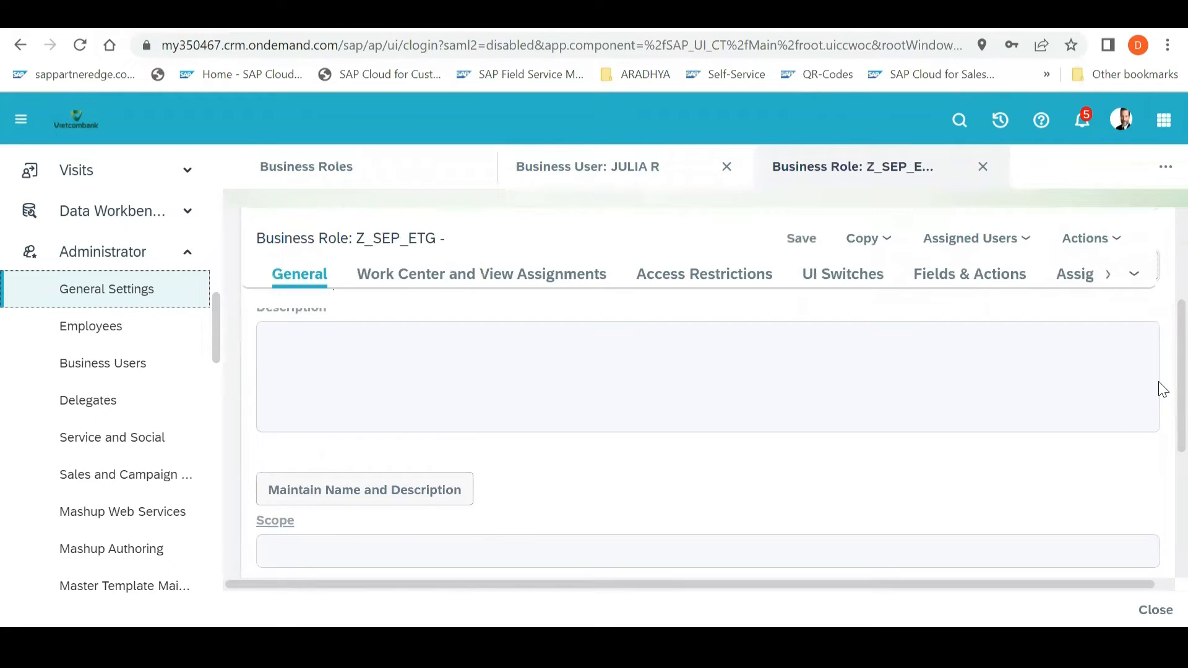
left_click(348, 495)
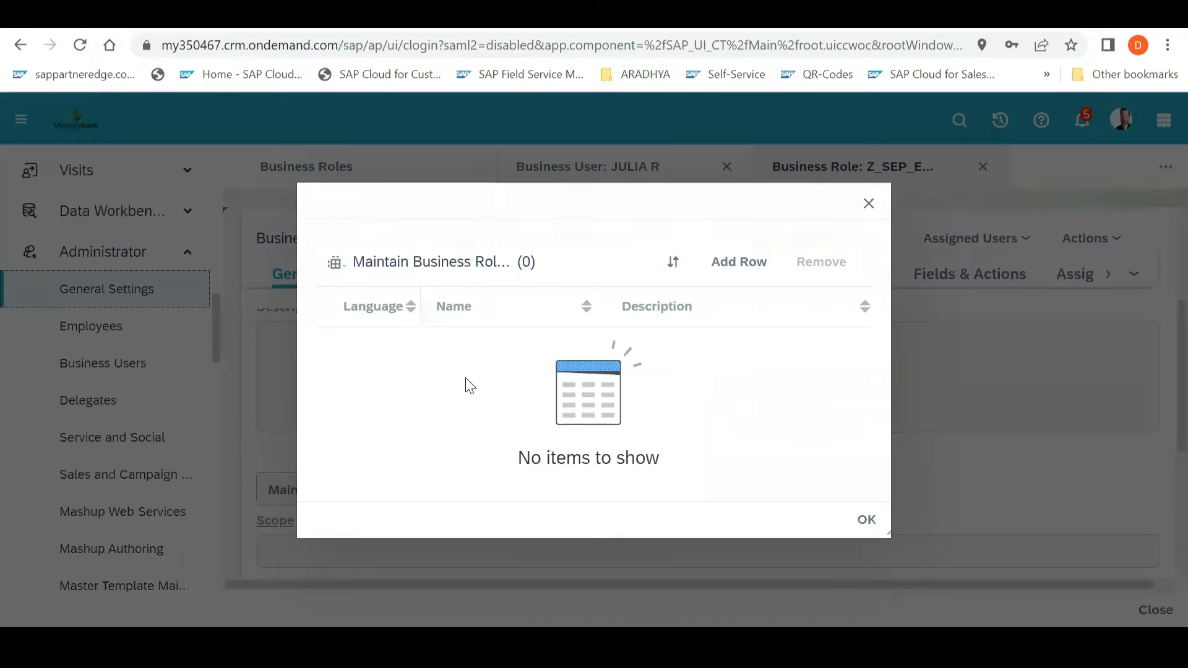
left_click(726, 253)
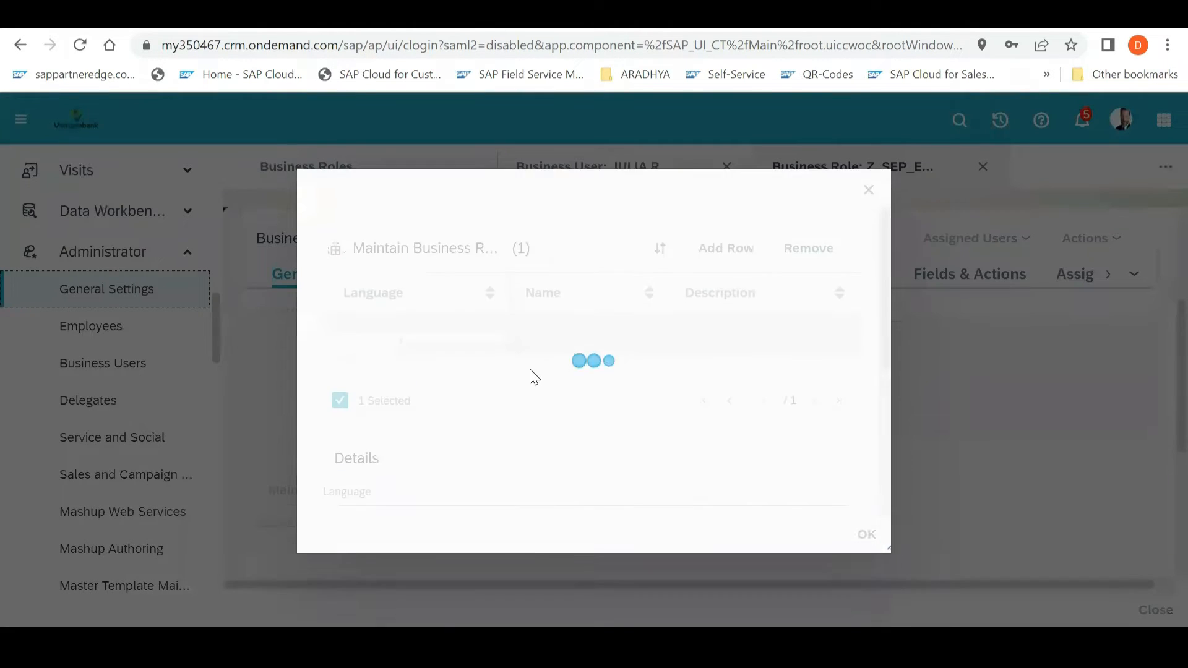
left_click(386, 474)
type("Eng")
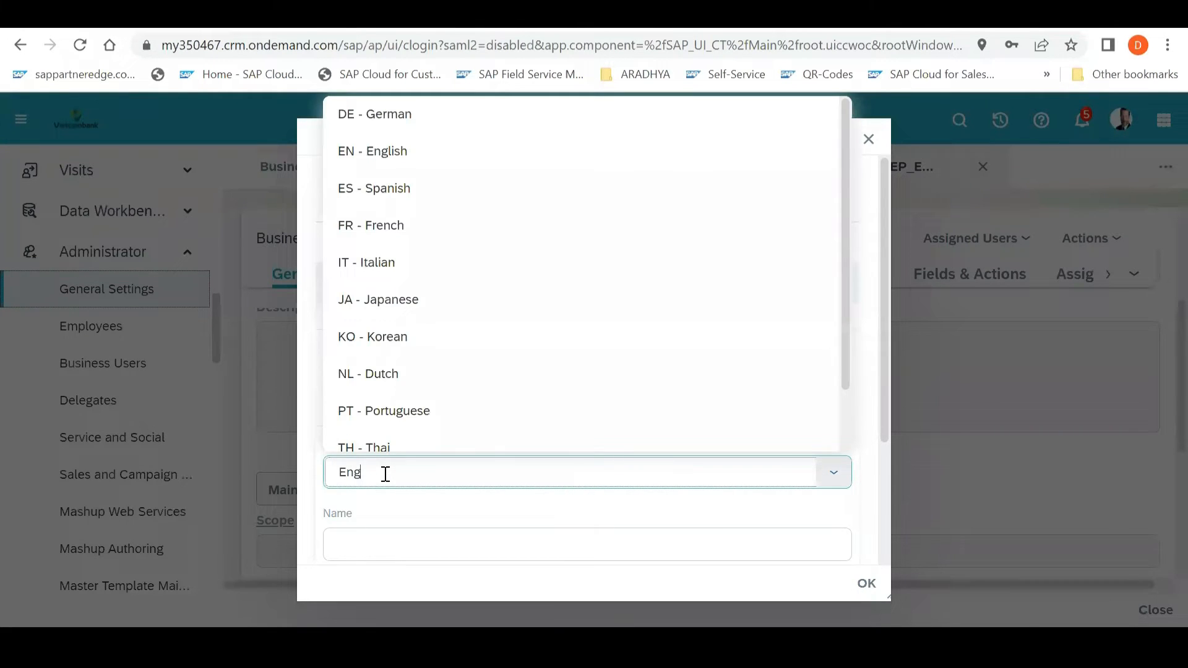
key("Return")
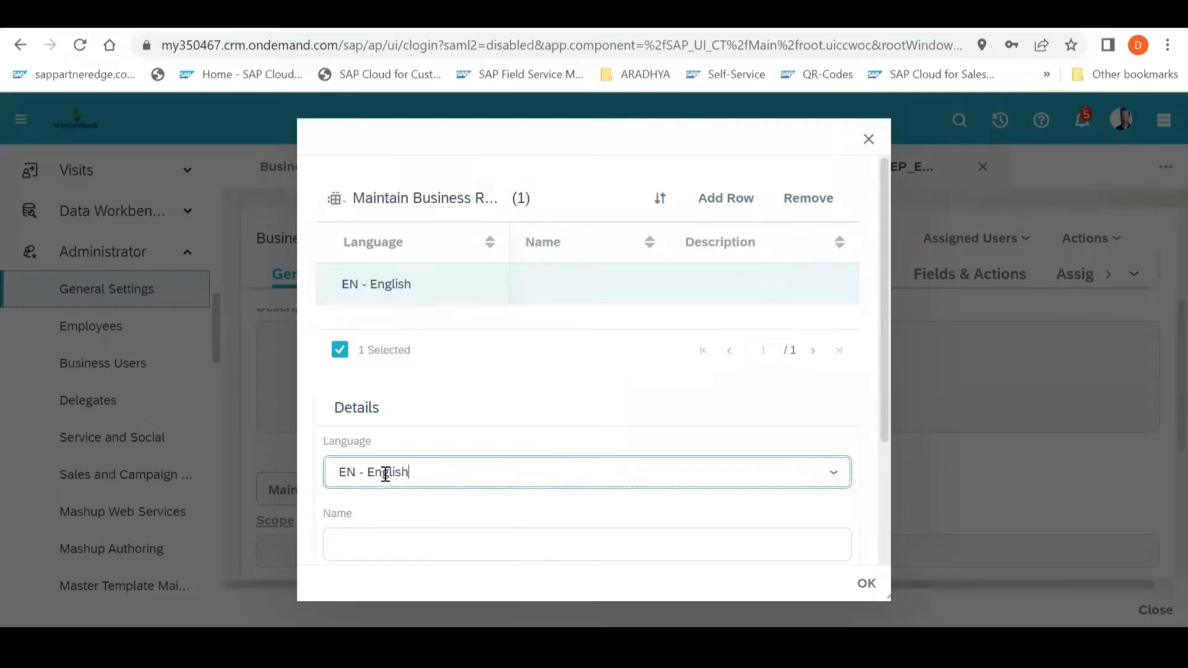
left_click(396, 537)
type("\\")
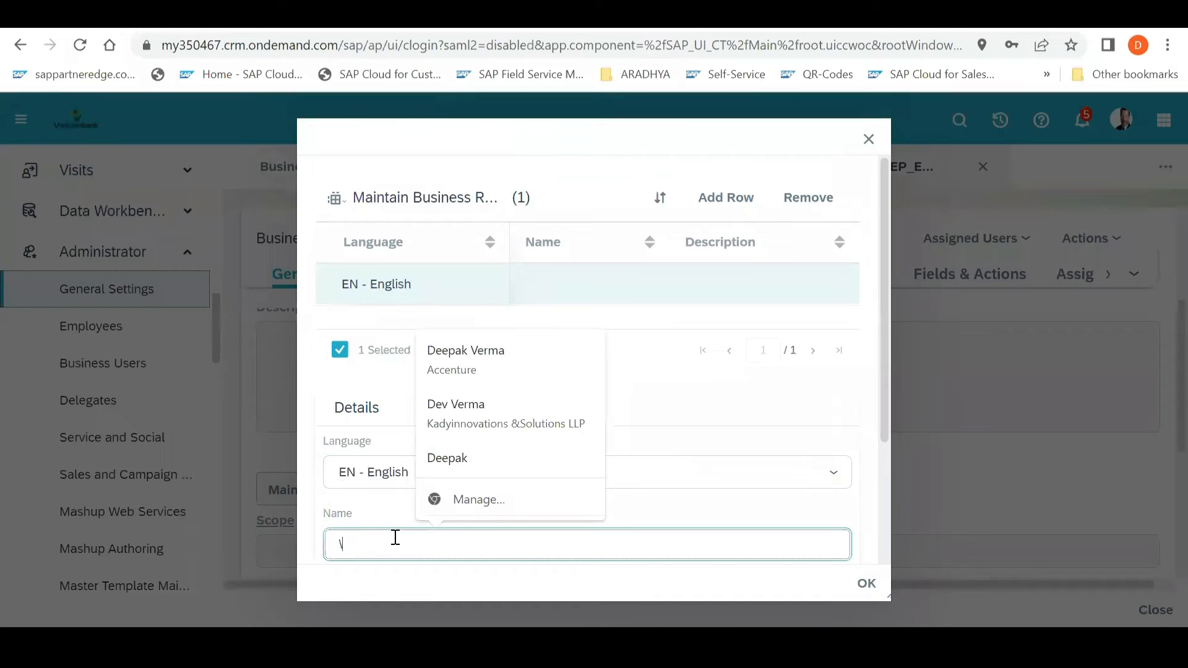
type("\\\\\\\\\\\\\\\\\\\\\\\\\\\\\\\\\\\\\\\\\\\\\\\\\\\\\\\\\\\\\\\\\\\\\\\\\\\\\\s")
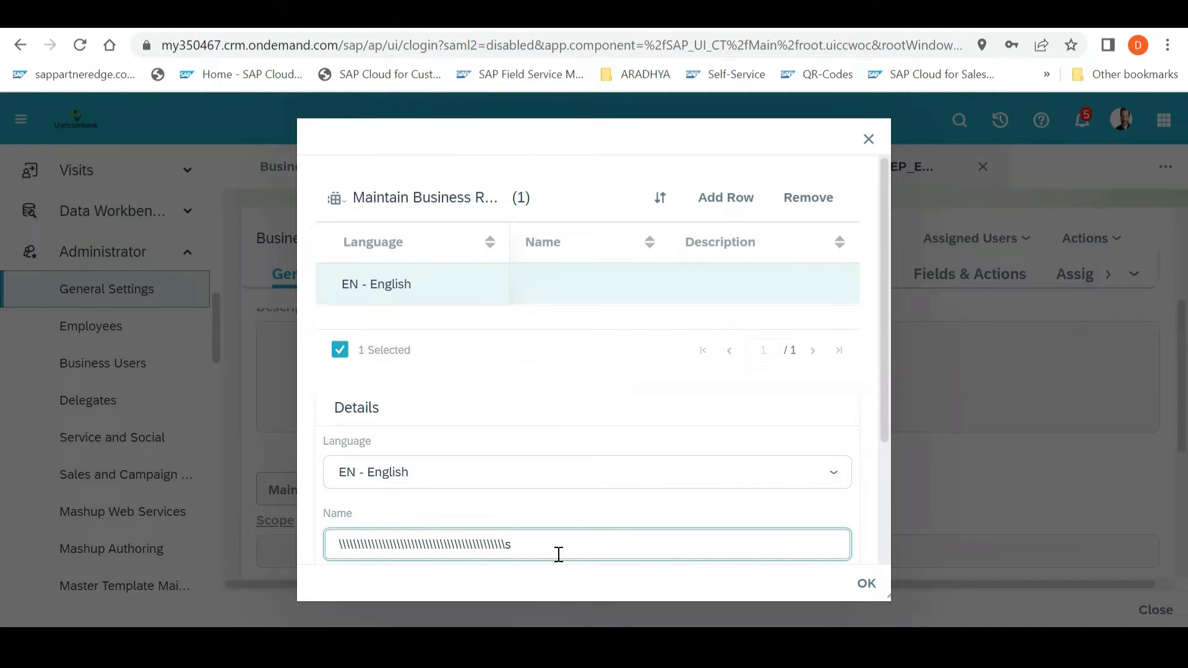
key("BackSpace")
key("BackSpace")
key("BackSpace")
key("BackSpace")
key("BackSpace")
key("BackSpace")
key("BackSpace")
key("BackSpace")
key("BackSpace")
key("BackSpace")
key("BackSpace")
key("BackSpace")
key("BackSpace")
key("BackSpace")
key("BackSpace")
key("BackSpace")
key("BackSpace")
key("BackSpace")
key("BackSpace")
key("BackSpace")
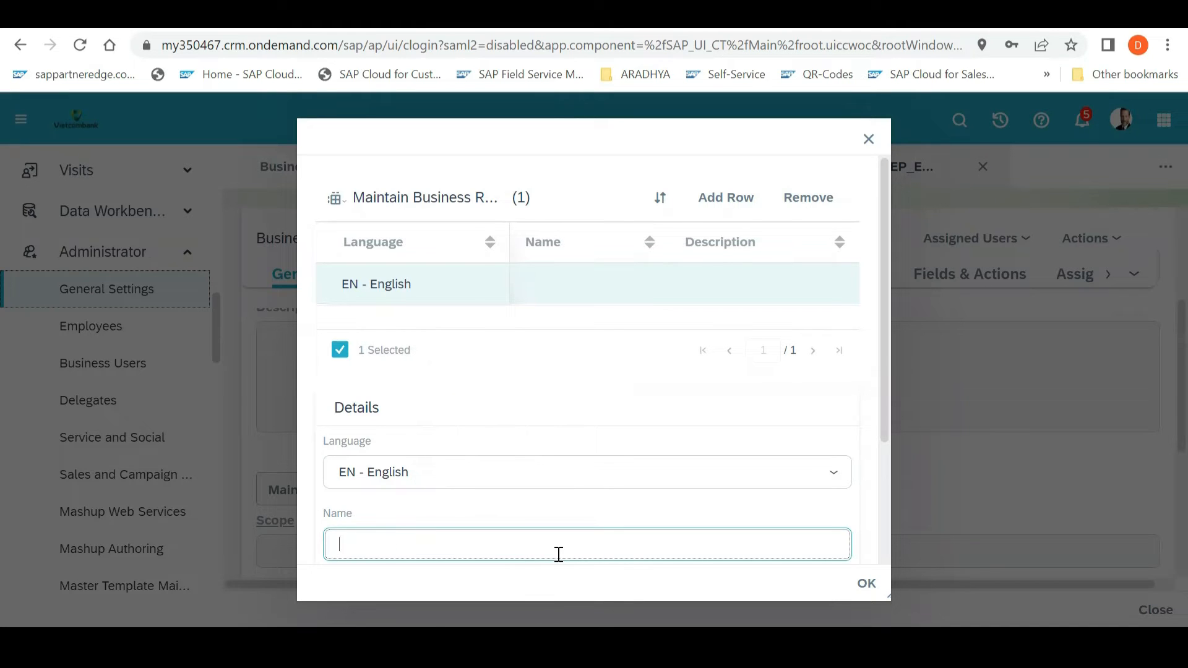
type("D")
key("BackSpace")
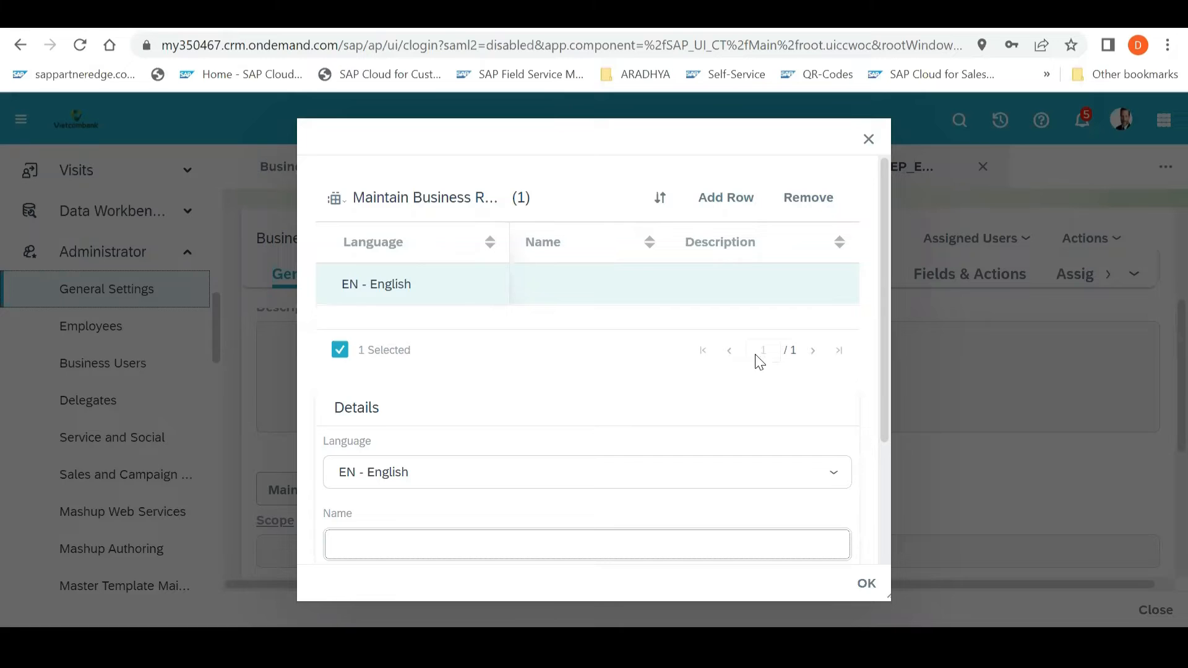
Enter Sales REP as the English name of the business role and confirm the entry
left_click_drag(886, 337, 871, 398)
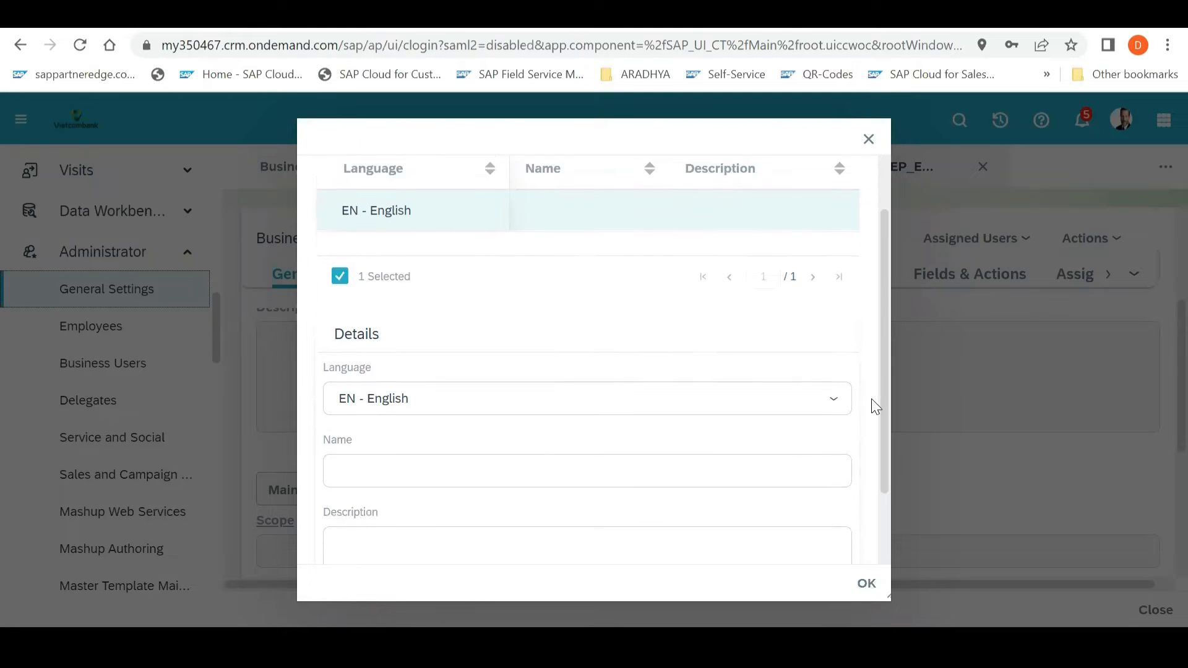
left_click(462, 456)
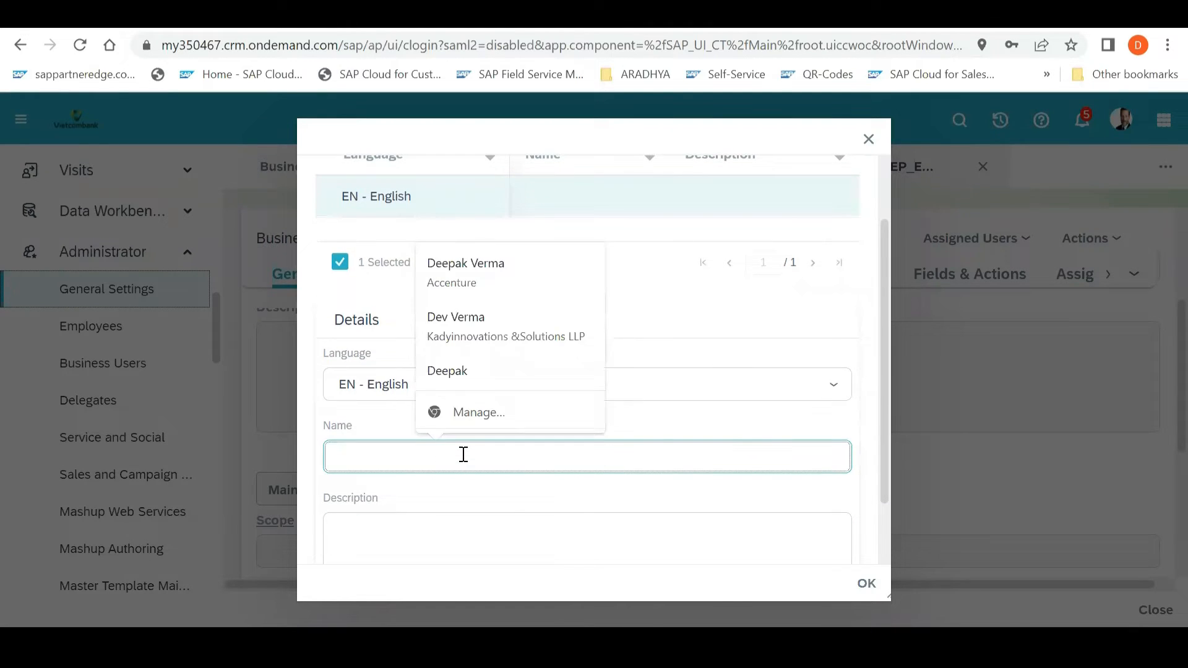
type("S")
key("BackSpace")
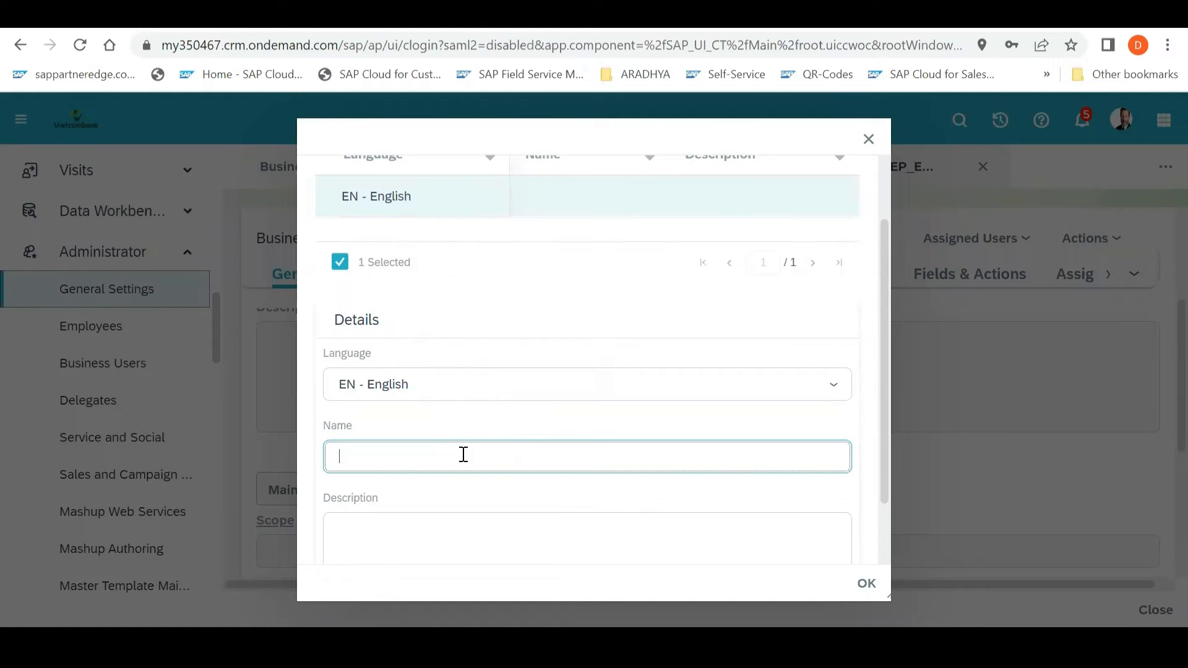
type("Sales REP")
left_click(865, 585)
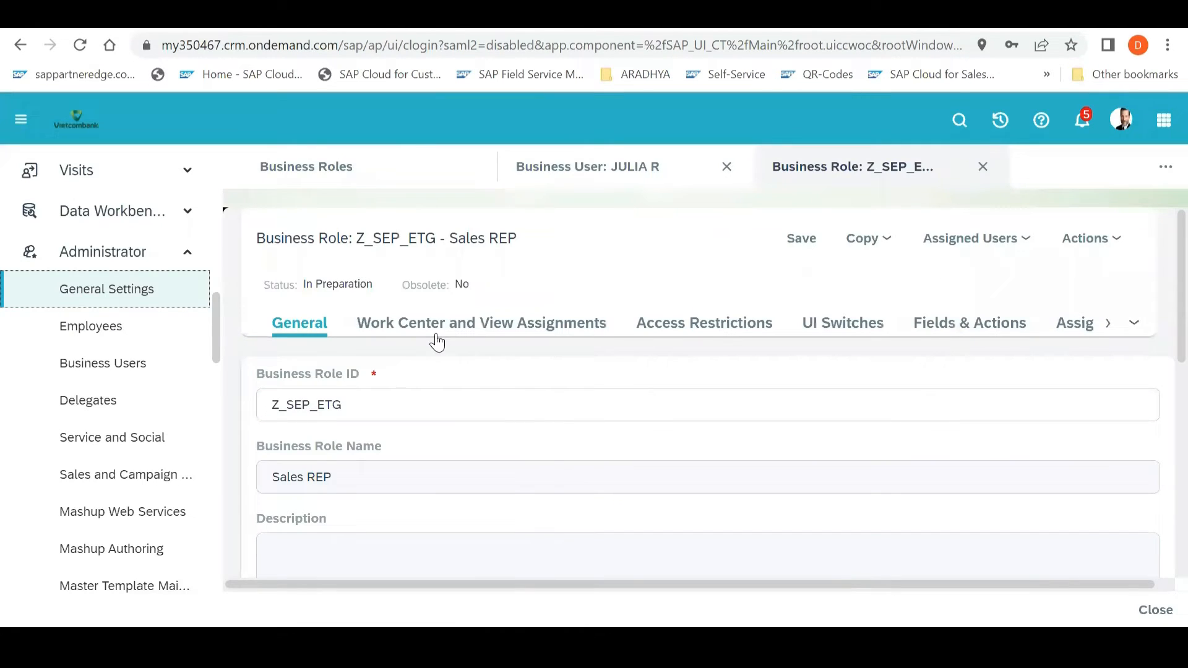
Assign the Activities work center (COD_ACTIVITIES) to the Z_SEP_ETG business role
scroll(1162, 310, "down", 2)
scroll(1161, 285, "up", 2)
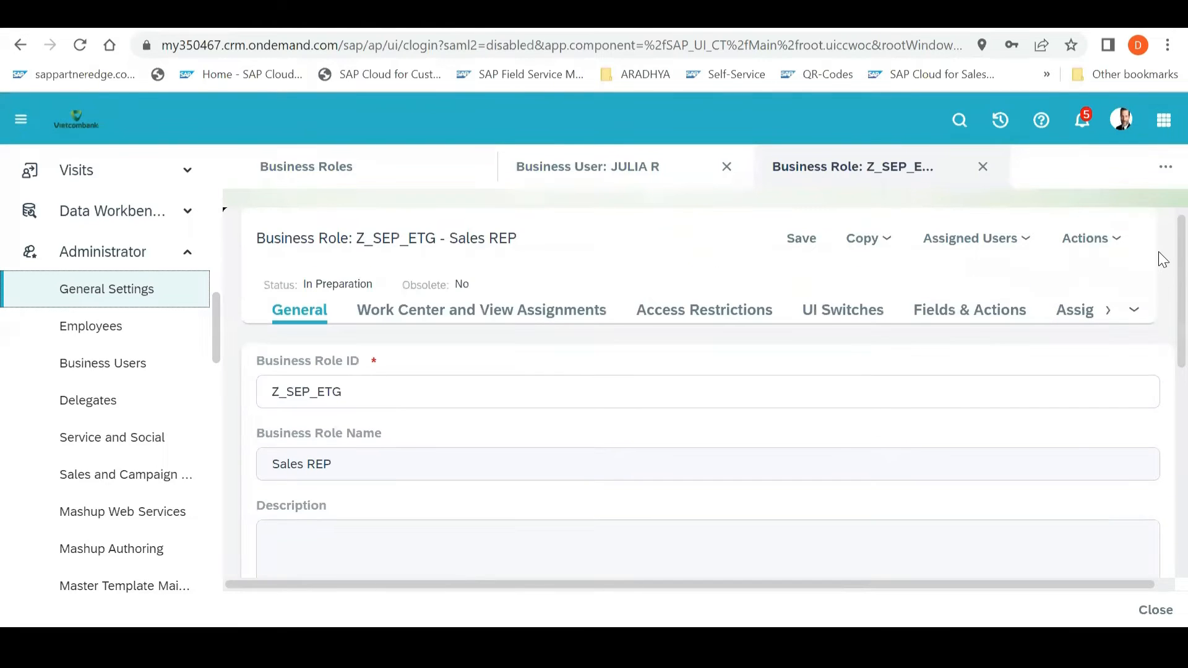
left_click(492, 322)
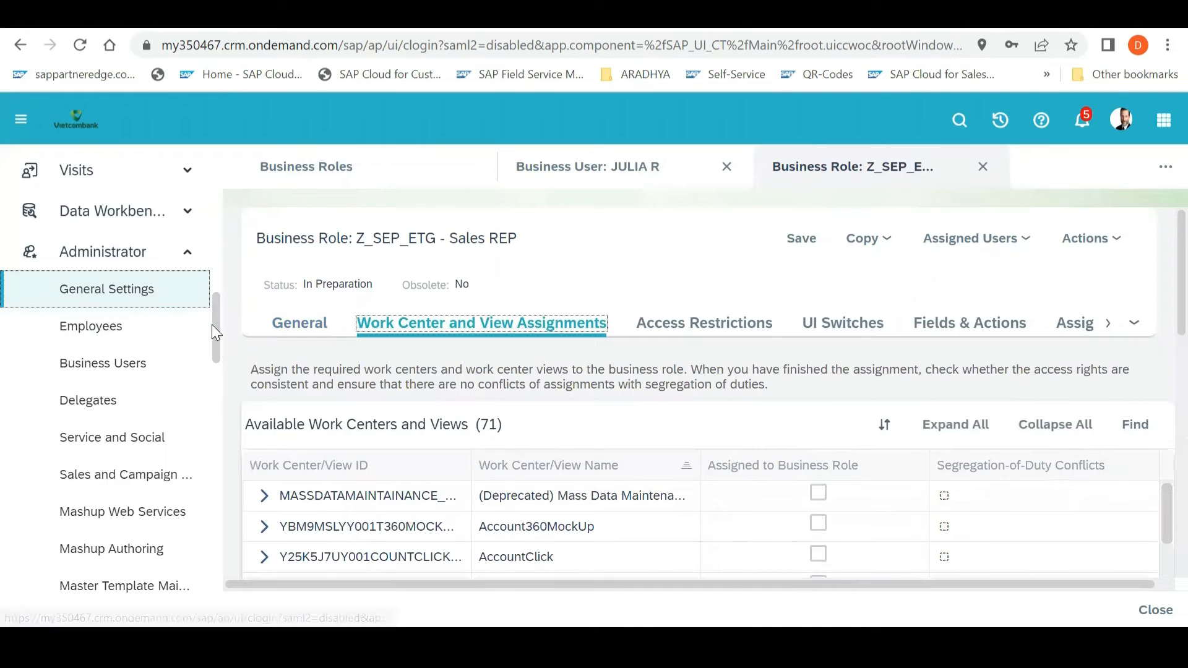
left_click_drag(212, 324, 221, 125)
left_click_drag(216, 189, 215, 214)
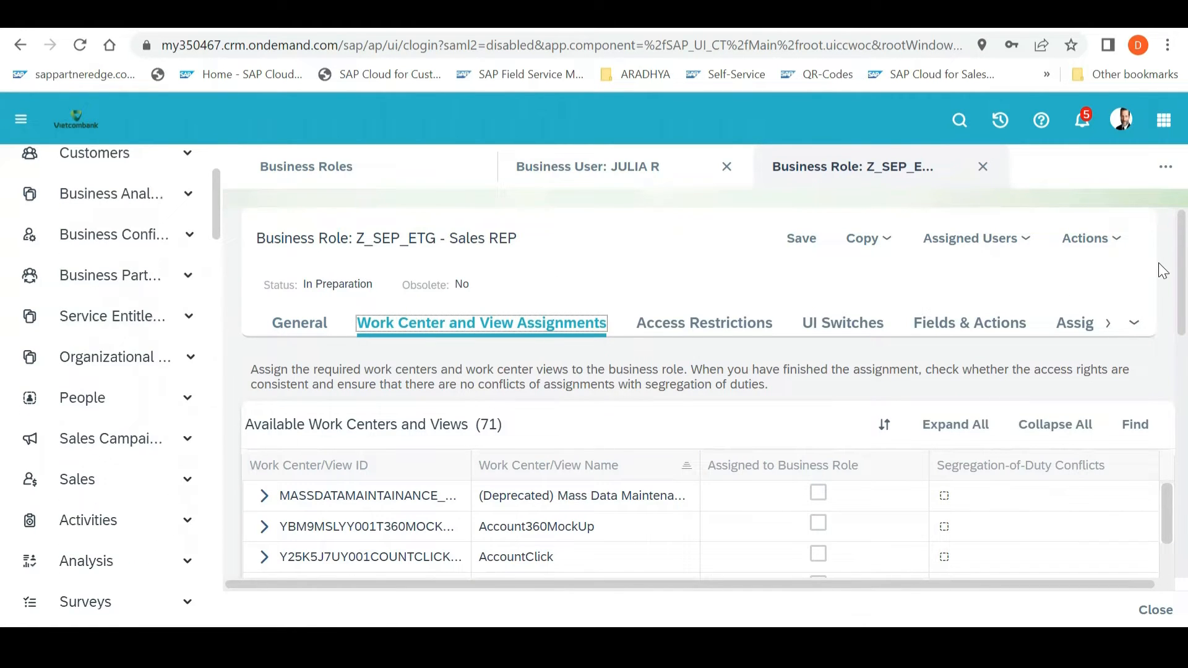
scroll(1157, 285, "down", 3)
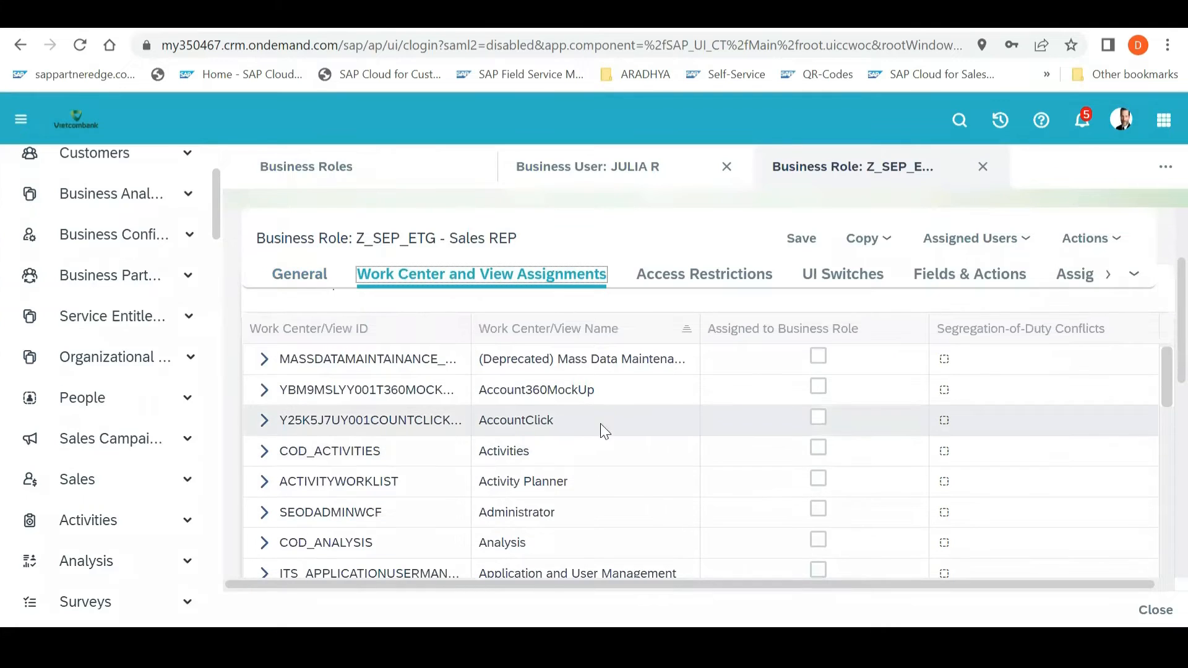
left_click(824, 451)
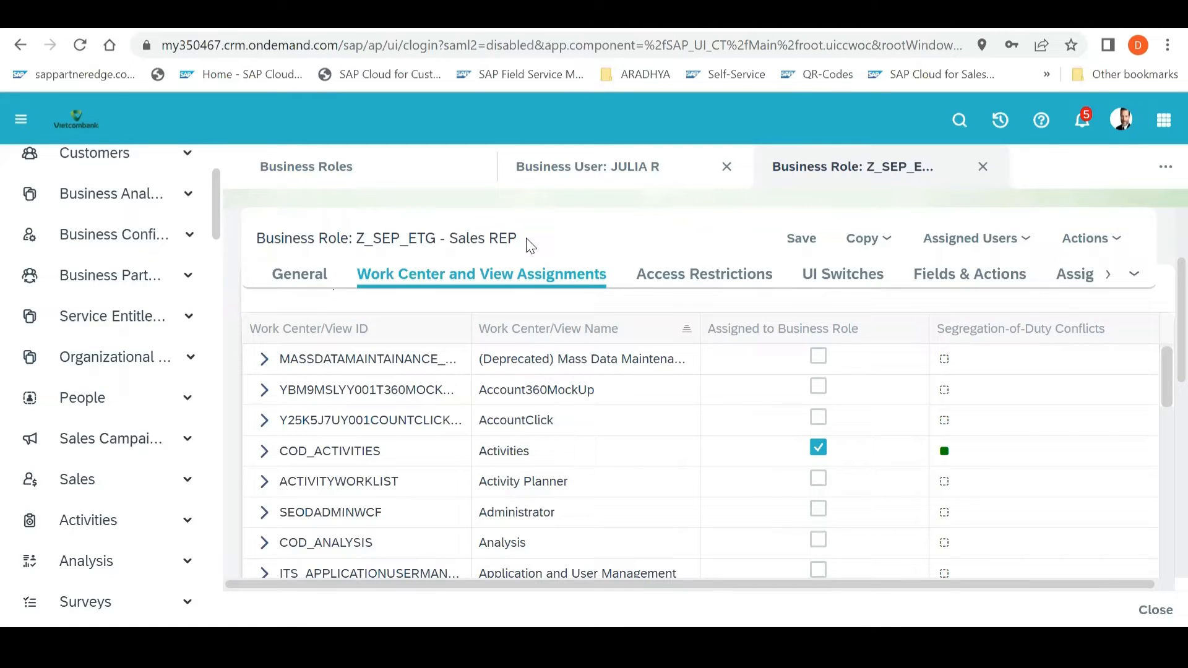
scroll(1162, 320, "down", 1)
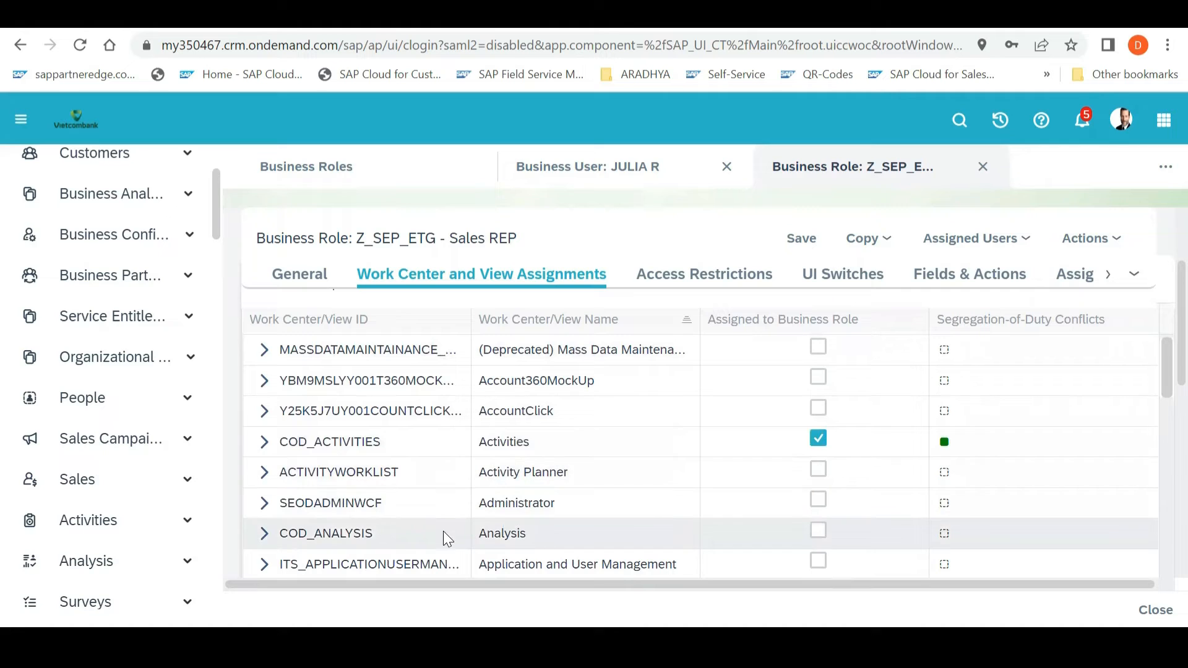
Review the role's access restrictions for the Activity Lists and Appointments views, and close the open role and business user records
left_click(690, 278)
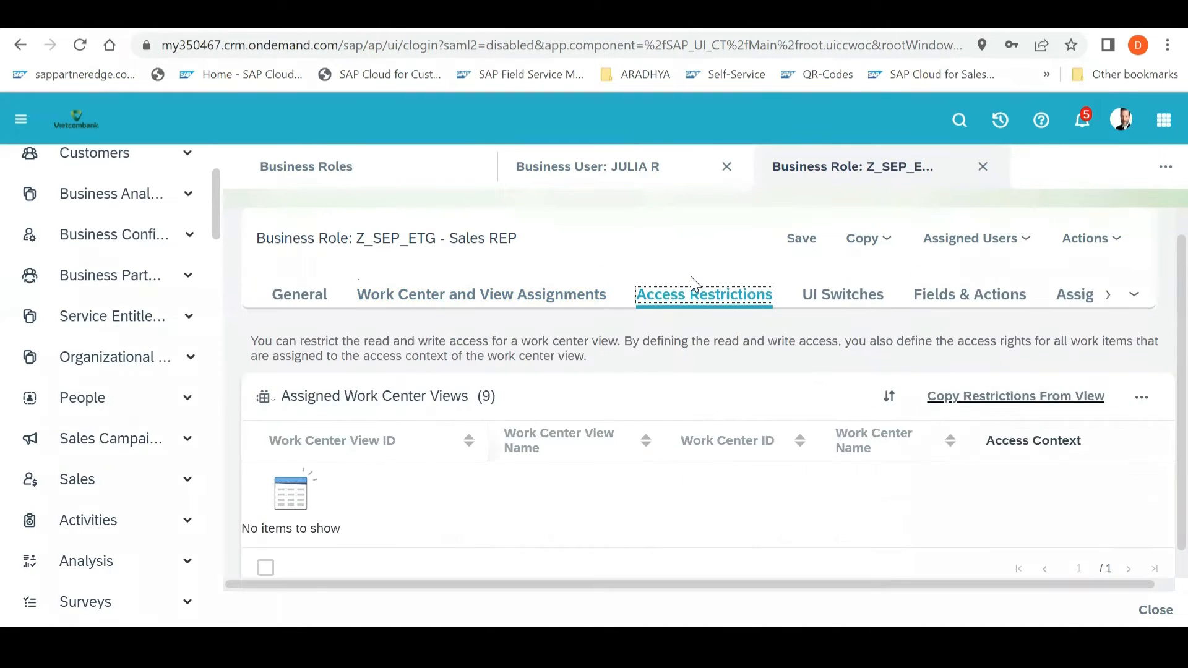
scroll(1163, 296, "down", 2)
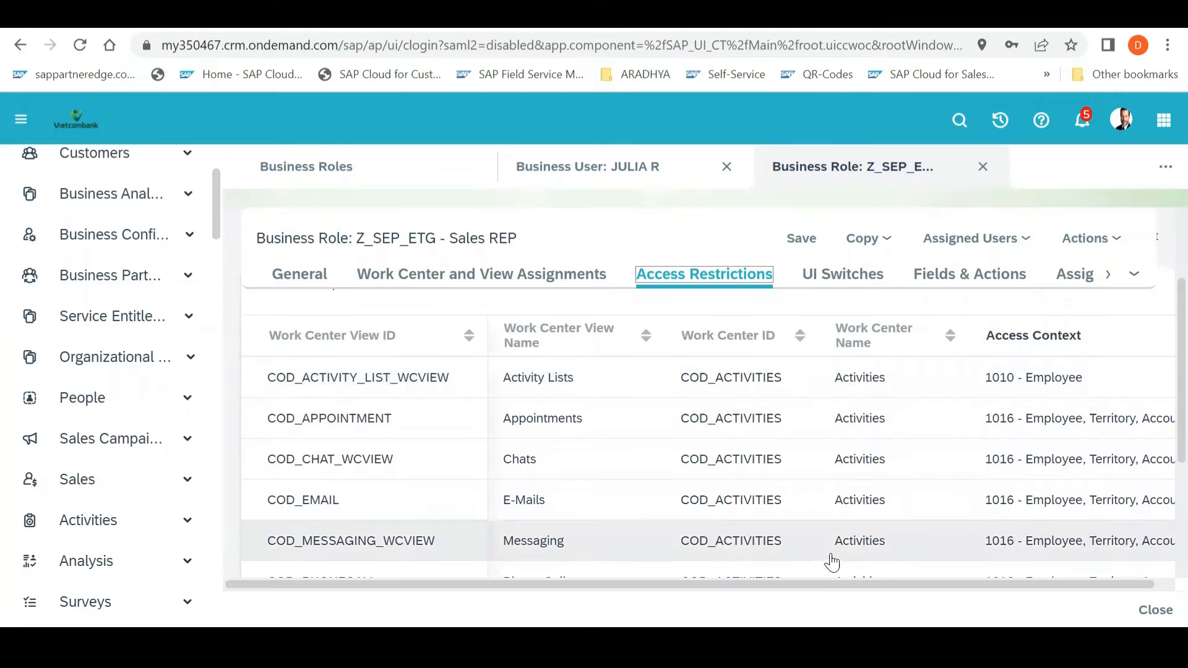
left_click_drag(814, 584, 834, 583)
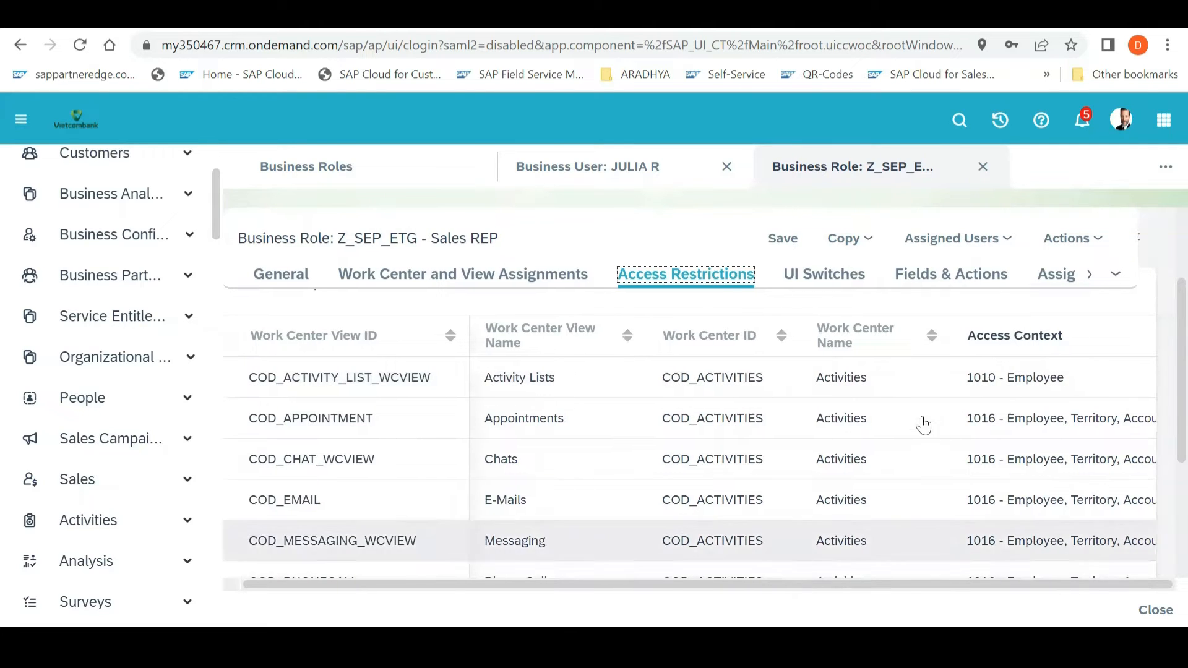
left_click(912, 381)
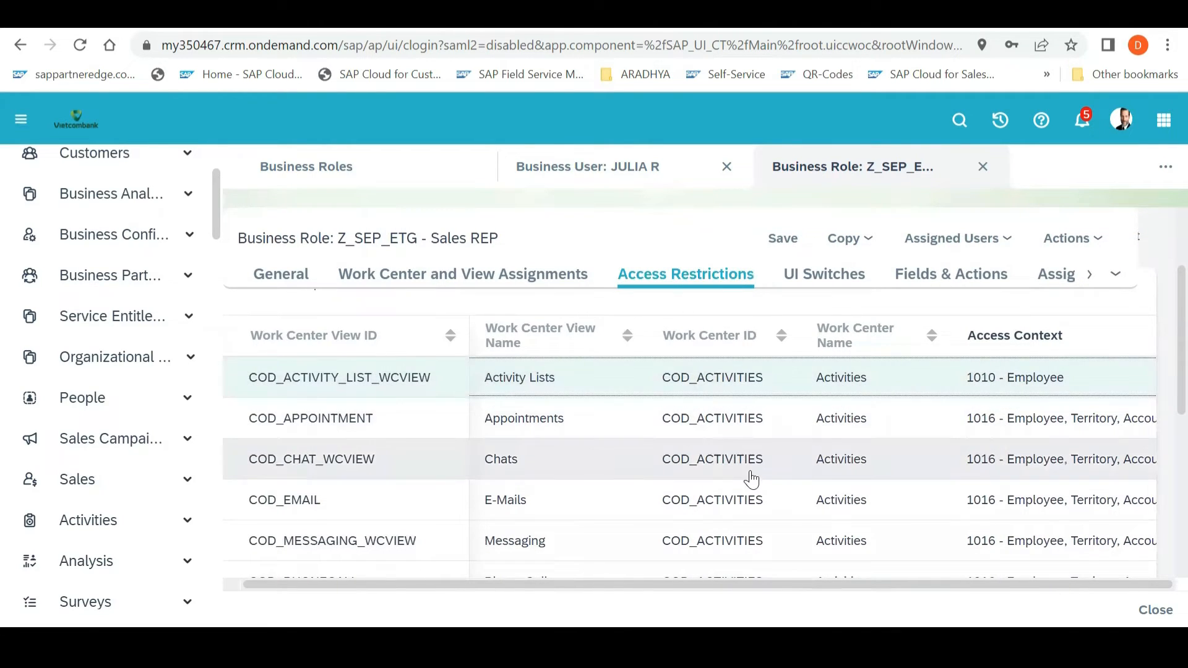
left_click(891, 432)
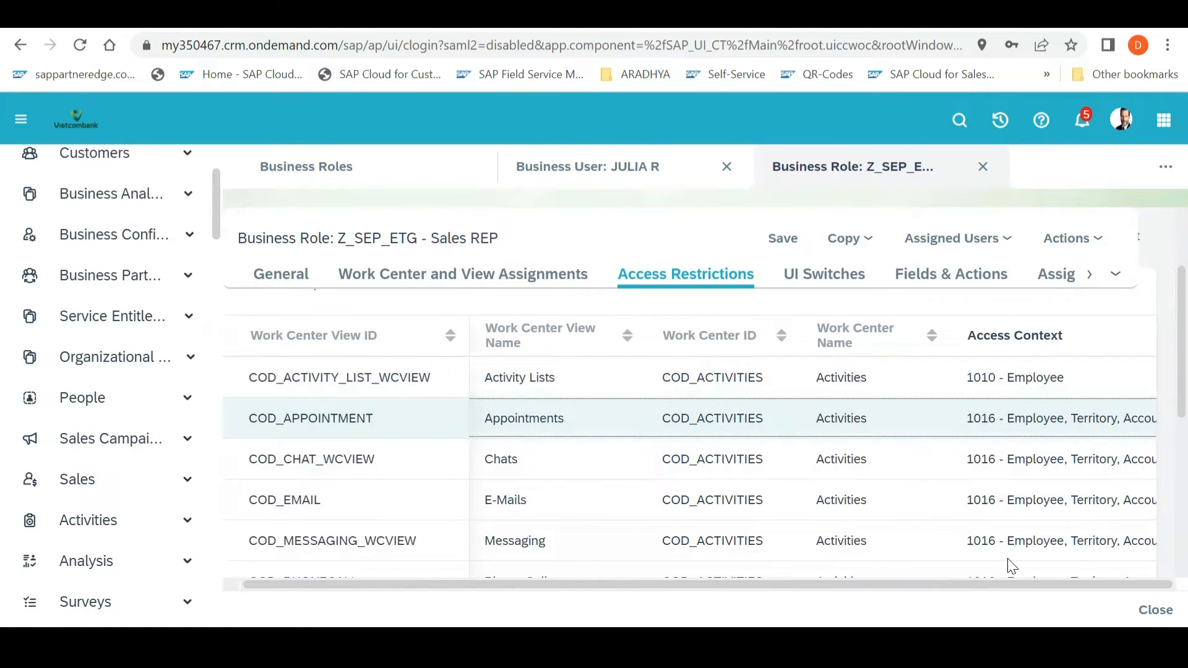
left_click(984, 163)
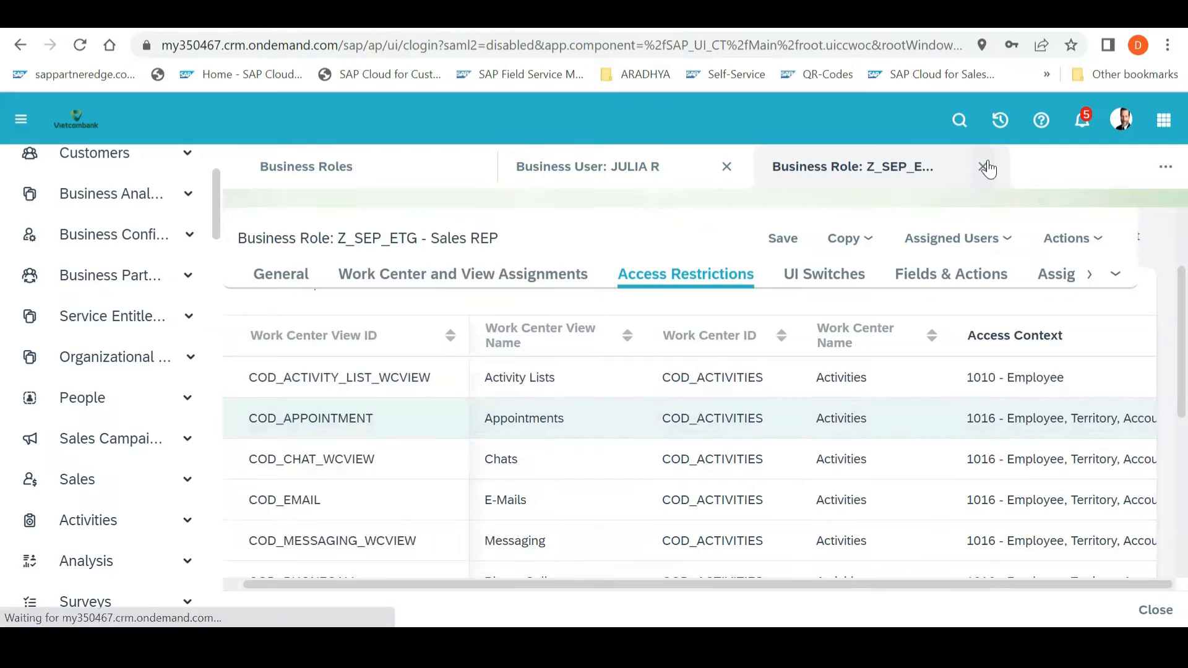
left_click(727, 167)
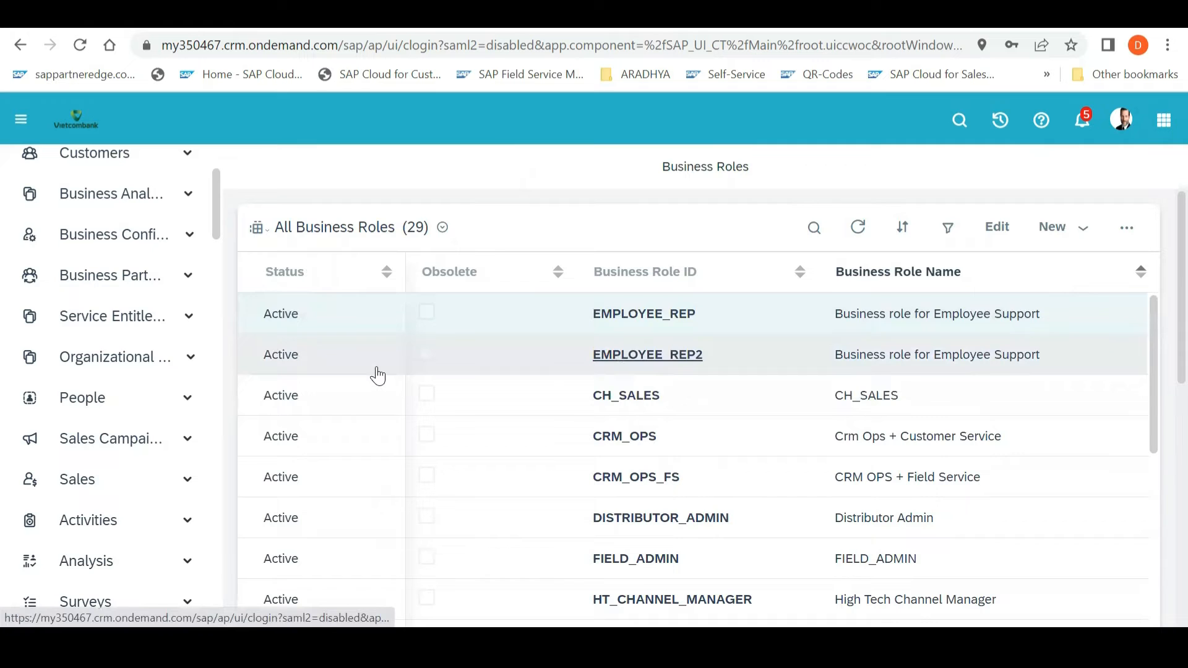
Open the full details of business role EMPLOYEE_REP2 and examine its work center and view assignments
left_click(639, 356)
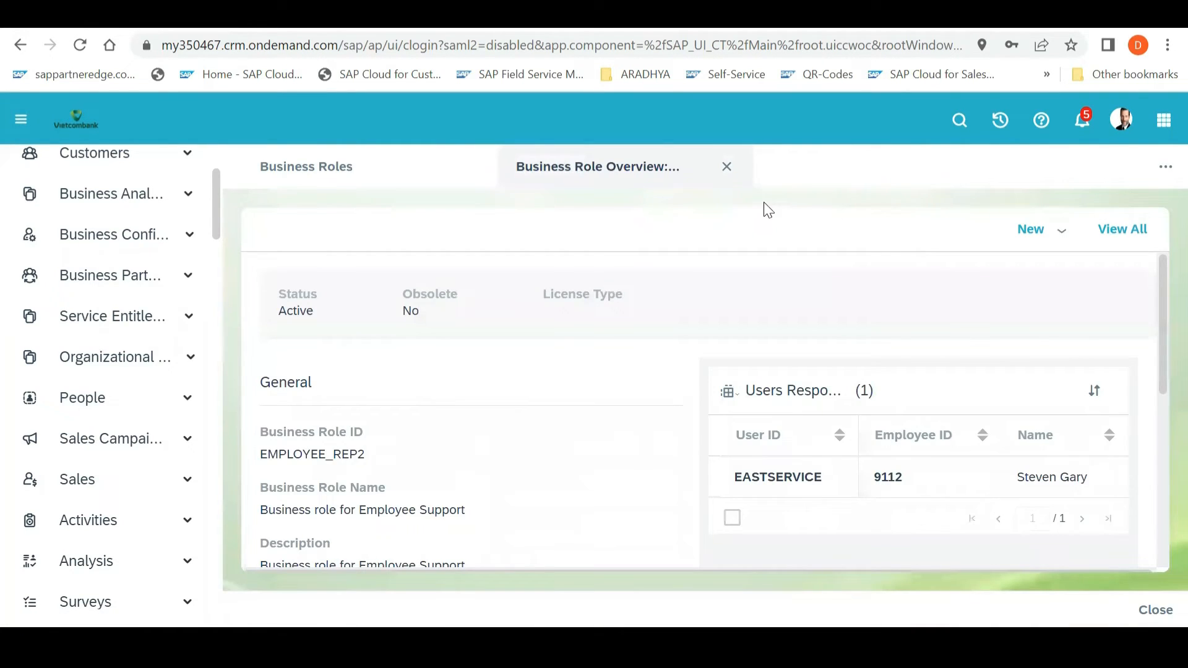
left_click(1123, 229)
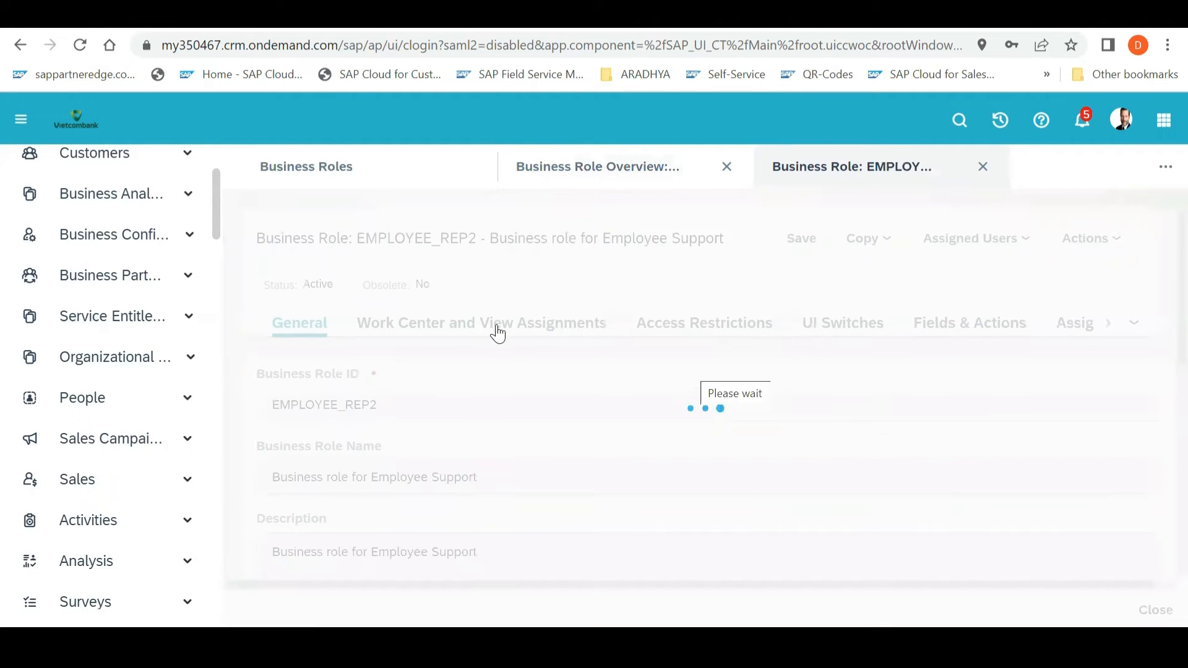
left_click(498, 334)
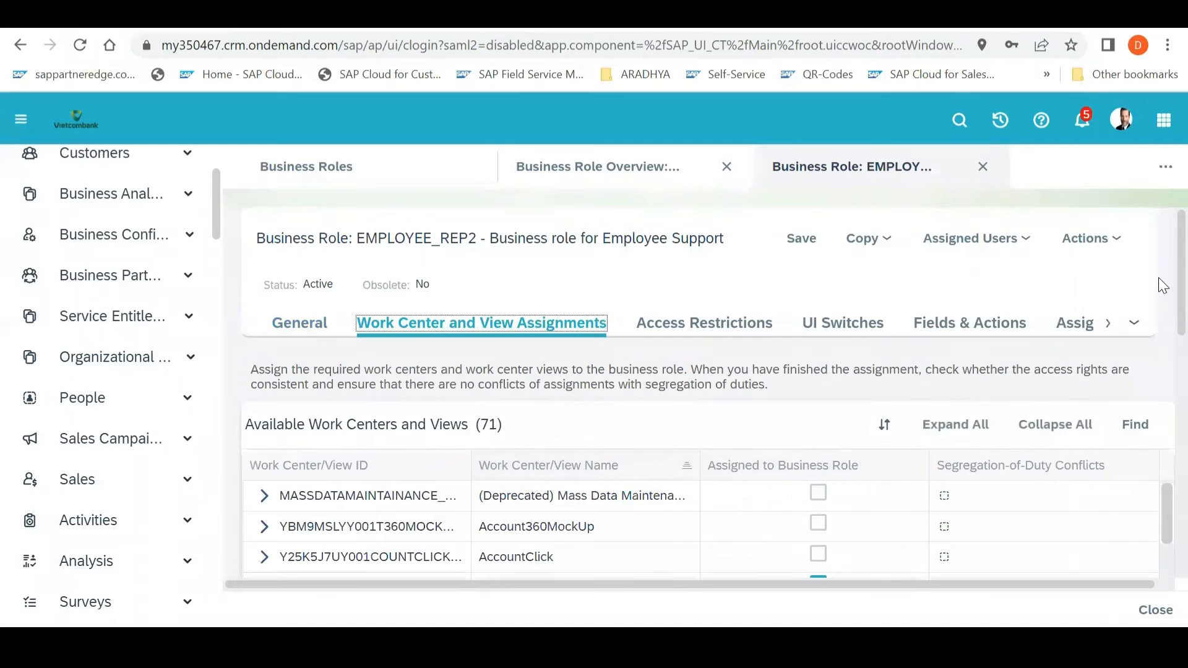
scroll(1162, 358, "down", 4)
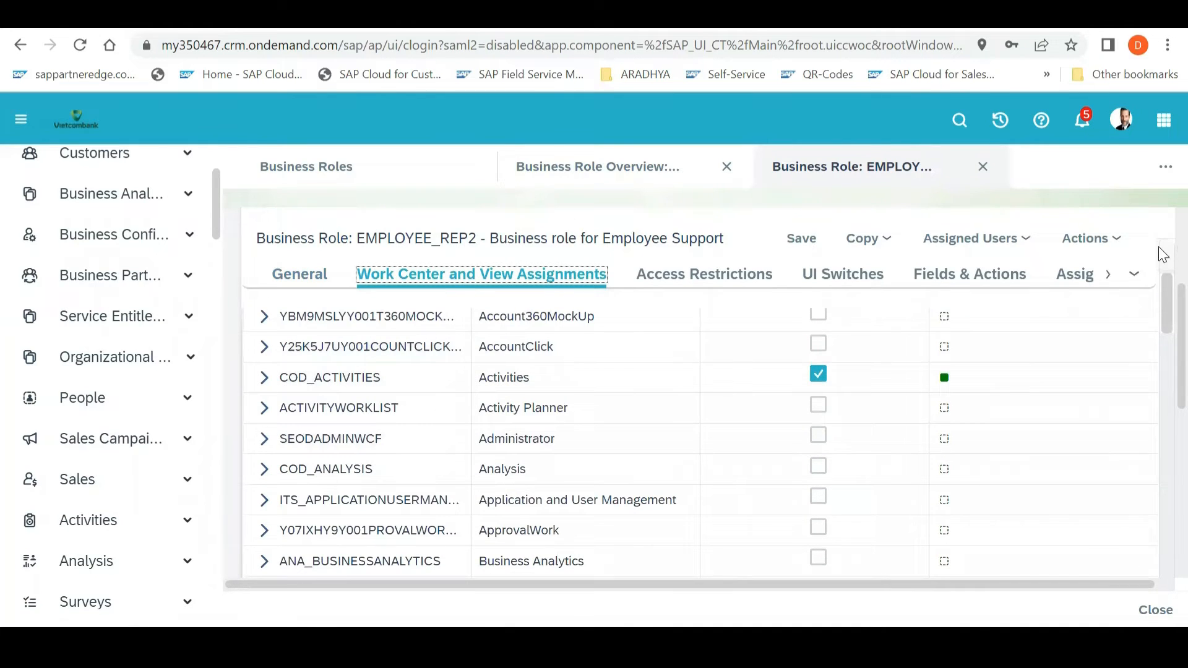
Open the access restrictions of EMPLOYEE_REP2 and narrow the ID and name columns so the full Access Context column fits
left_click_drag(1158, 293, 1160, 633)
left_click(743, 275)
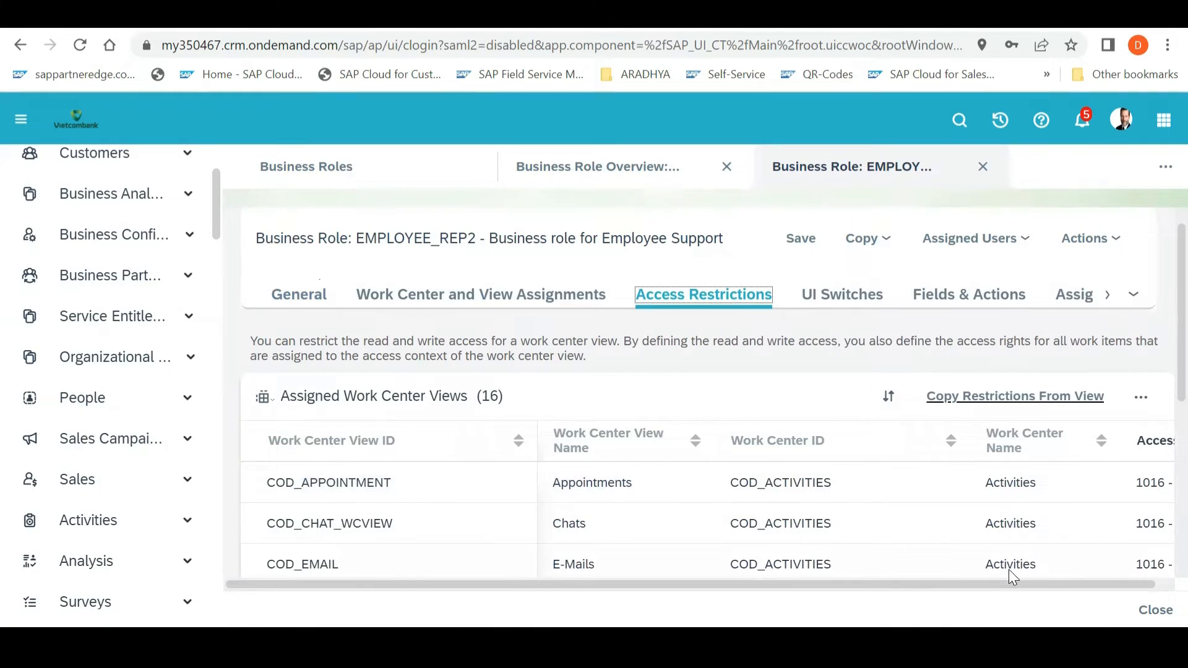
scroll(1015, 571, "right", 1)
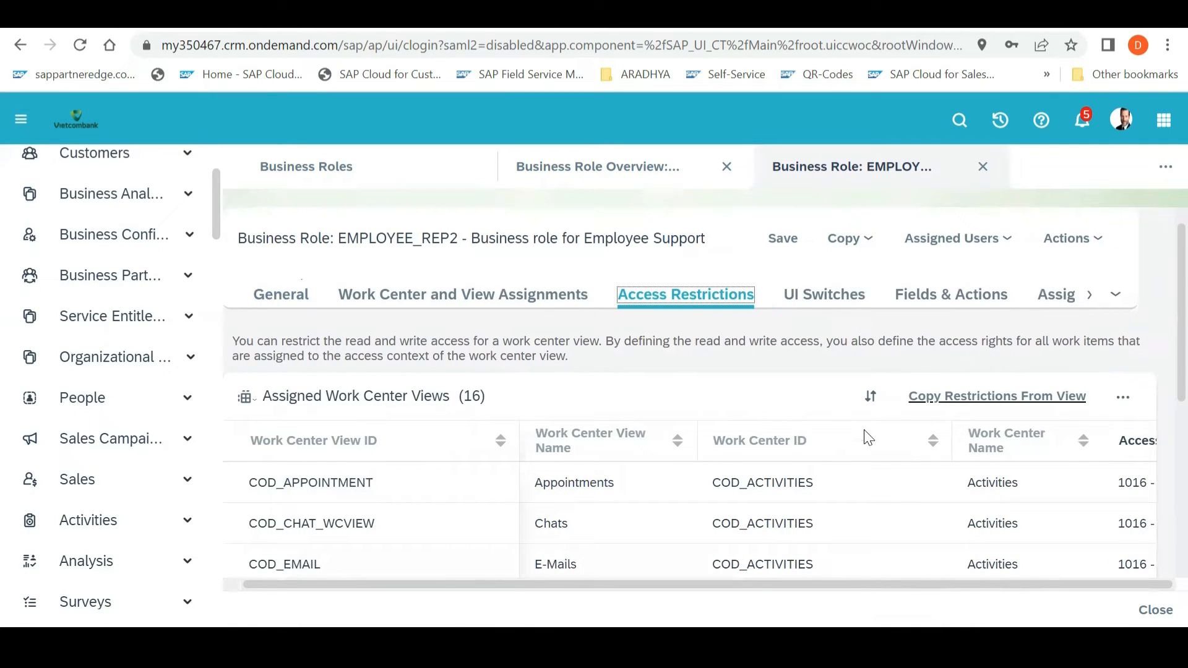
left_click_drag(952, 433, 815, 440)
left_click_drag(957, 431, 933, 438)
left_click_drag(697, 436, 654, 444)
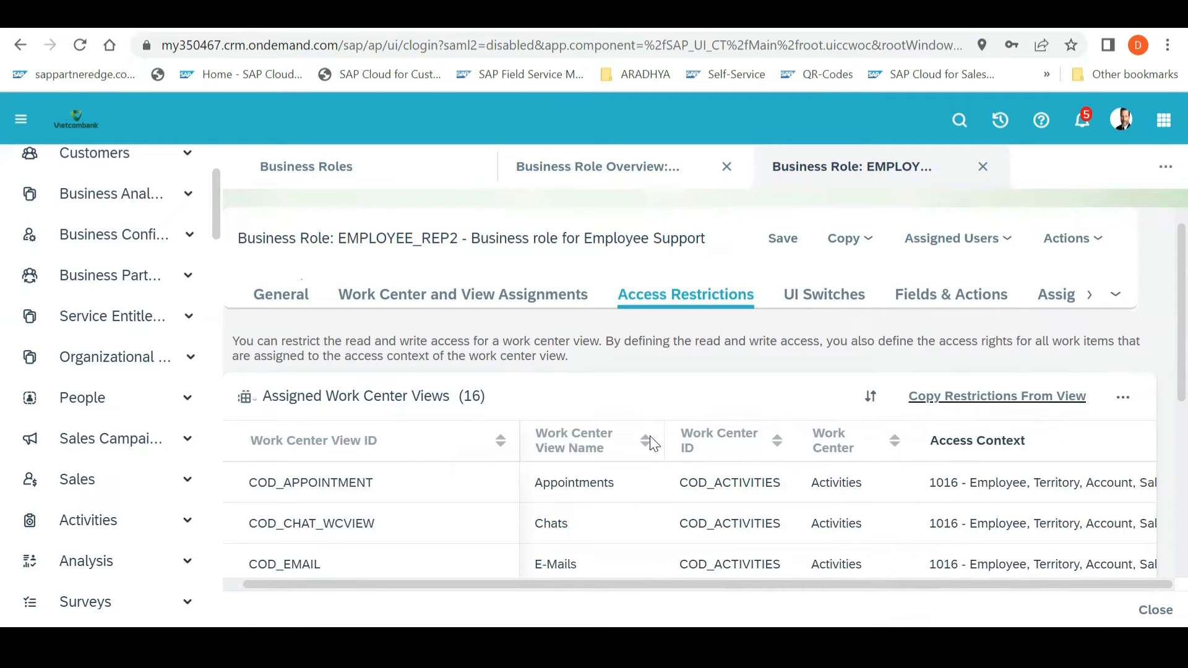
left_click_drag(524, 435, 417, 441)
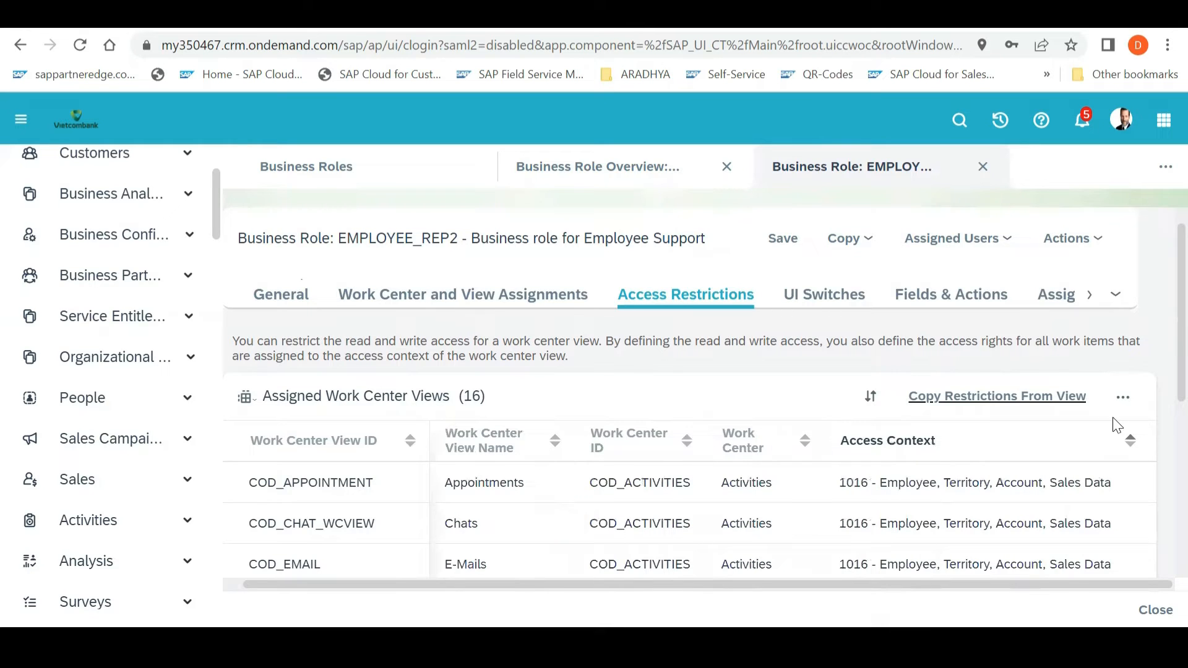
left_click(1131, 440)
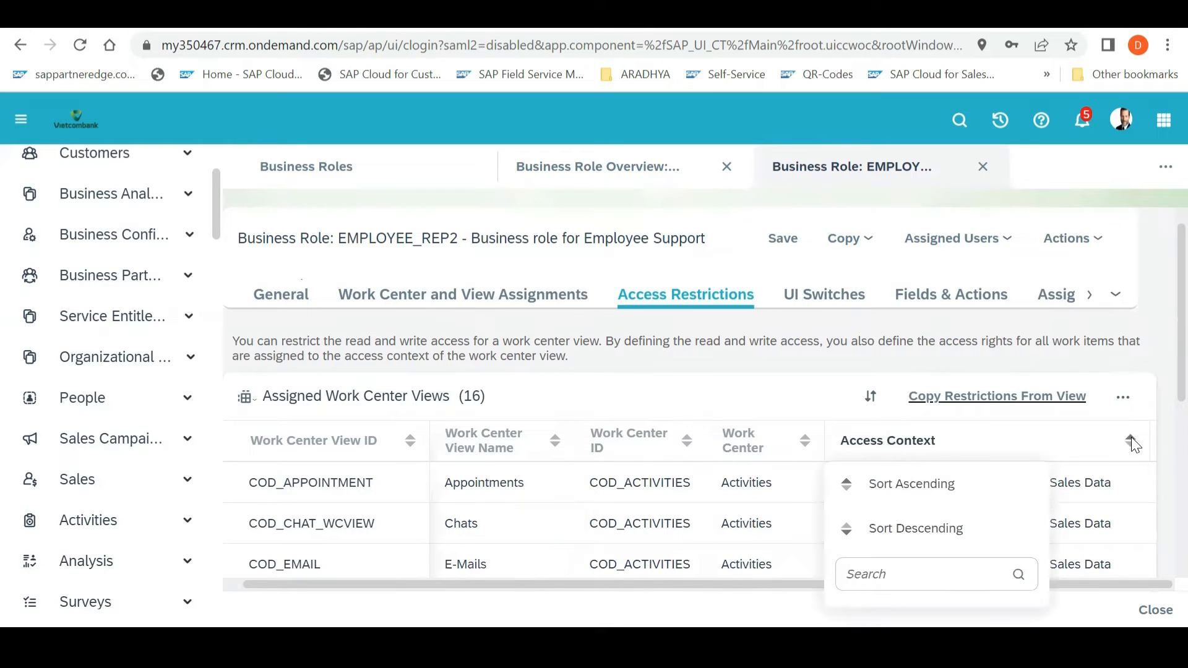
left_click(1159, 469)
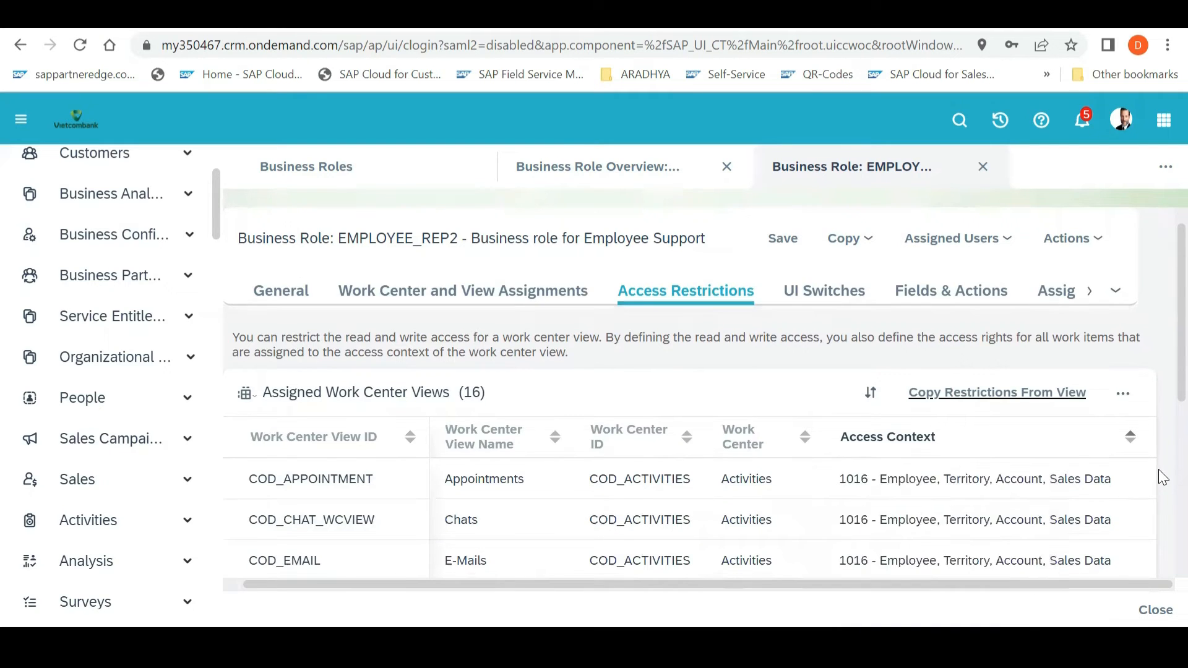
Examine the access contexts and read and write access of the assigned views, including the read access options for COD_APPOINTMENT
scroll(1161, 473, "down", 5)
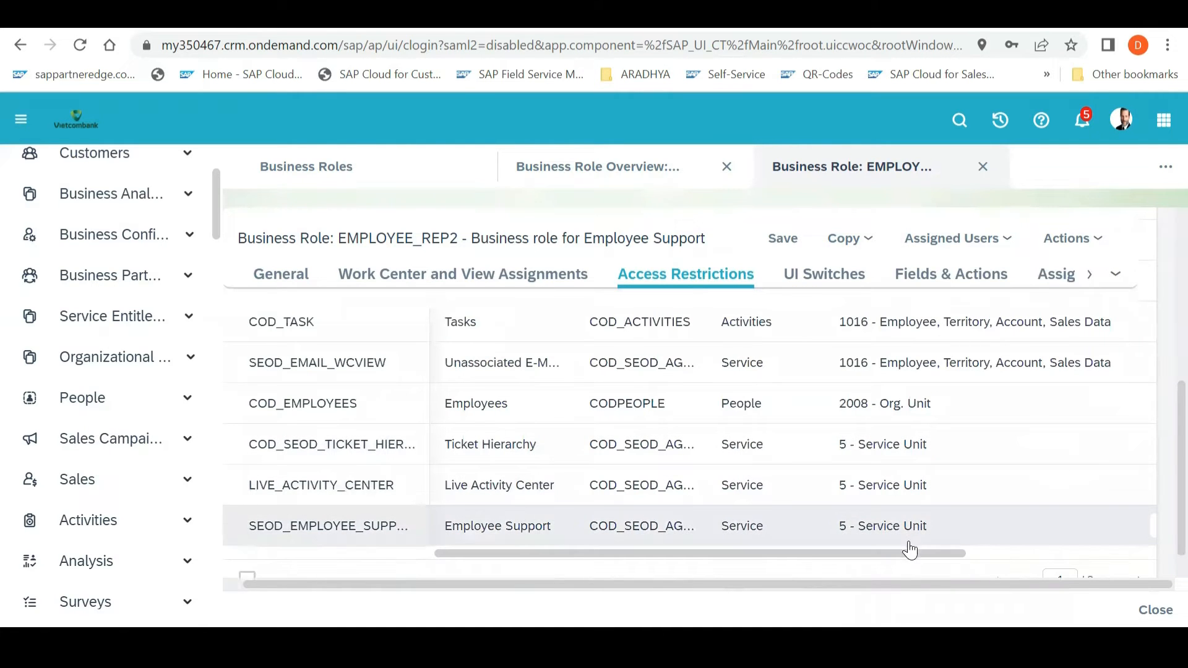
left_click_drag(908, 549, 1106, 577)
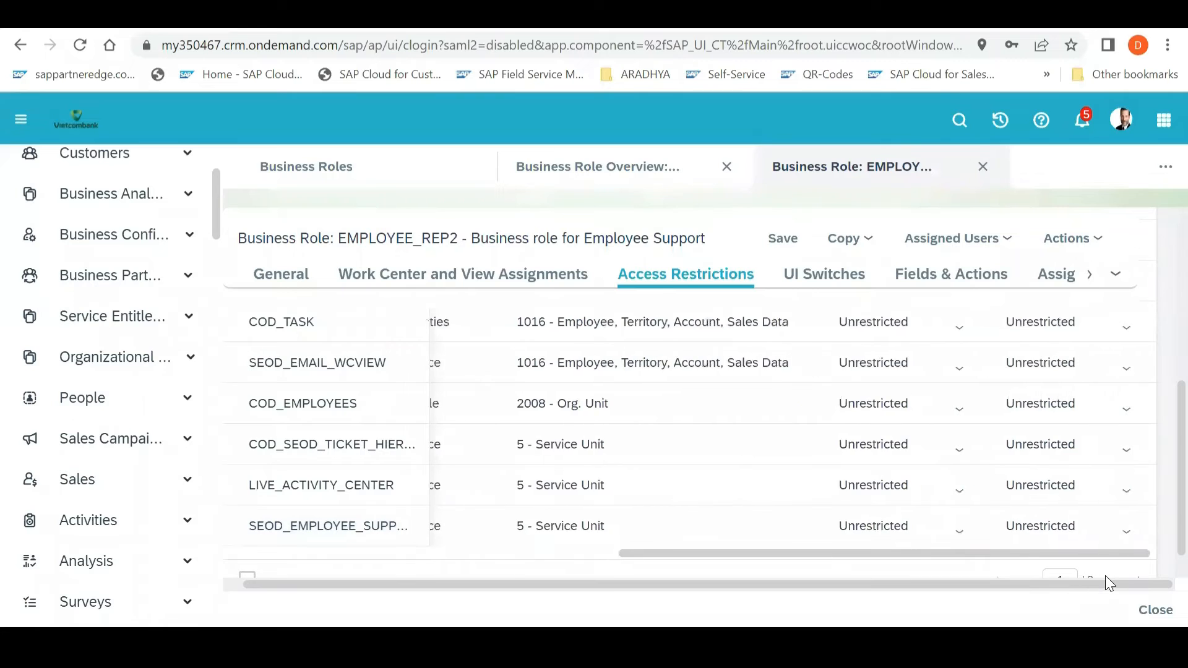
scroll(1158, 495, "up", 5)
scroll(1158, 420, "up", 2)
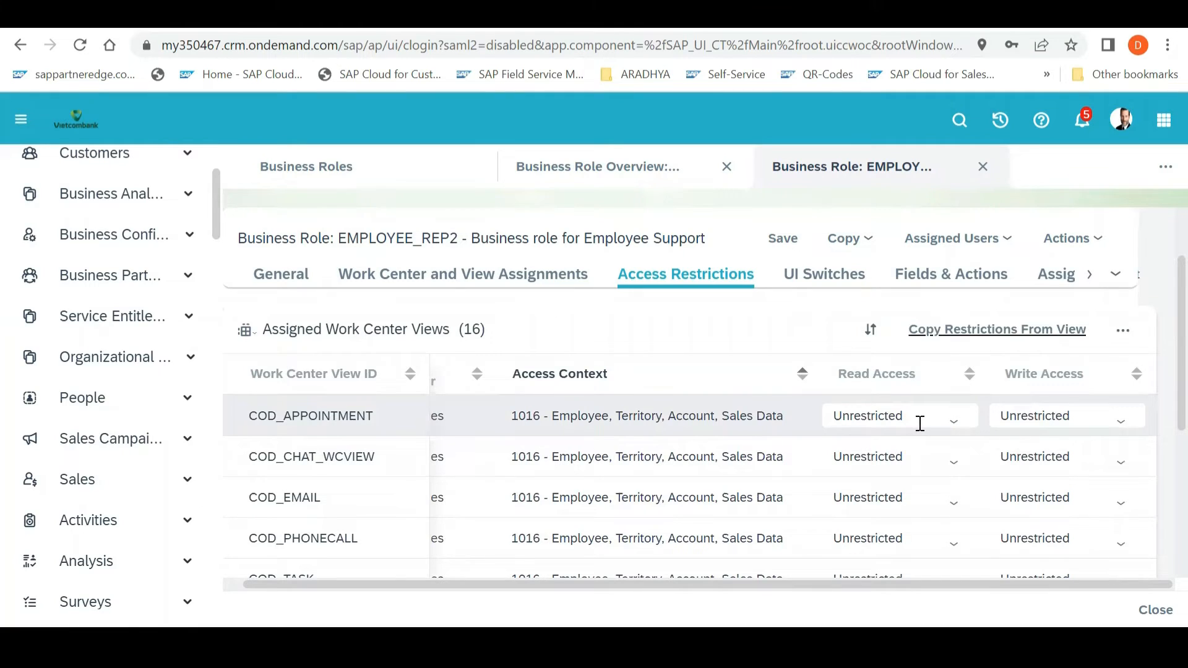
left_click(958, 424)
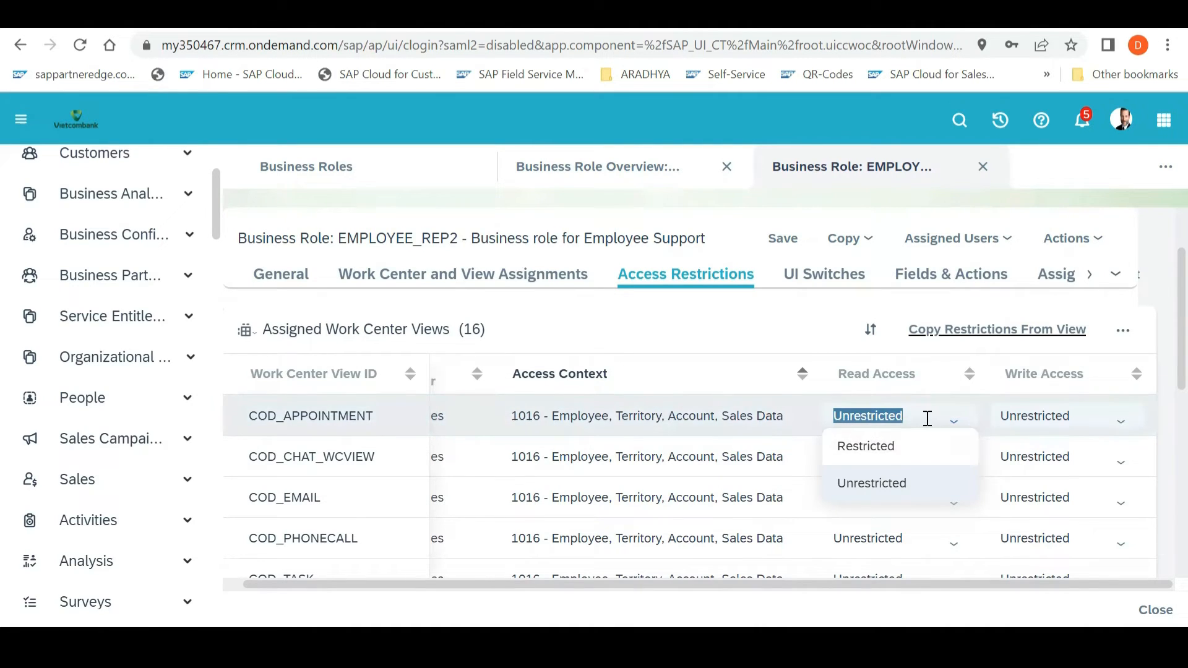
left_click(777, 349)
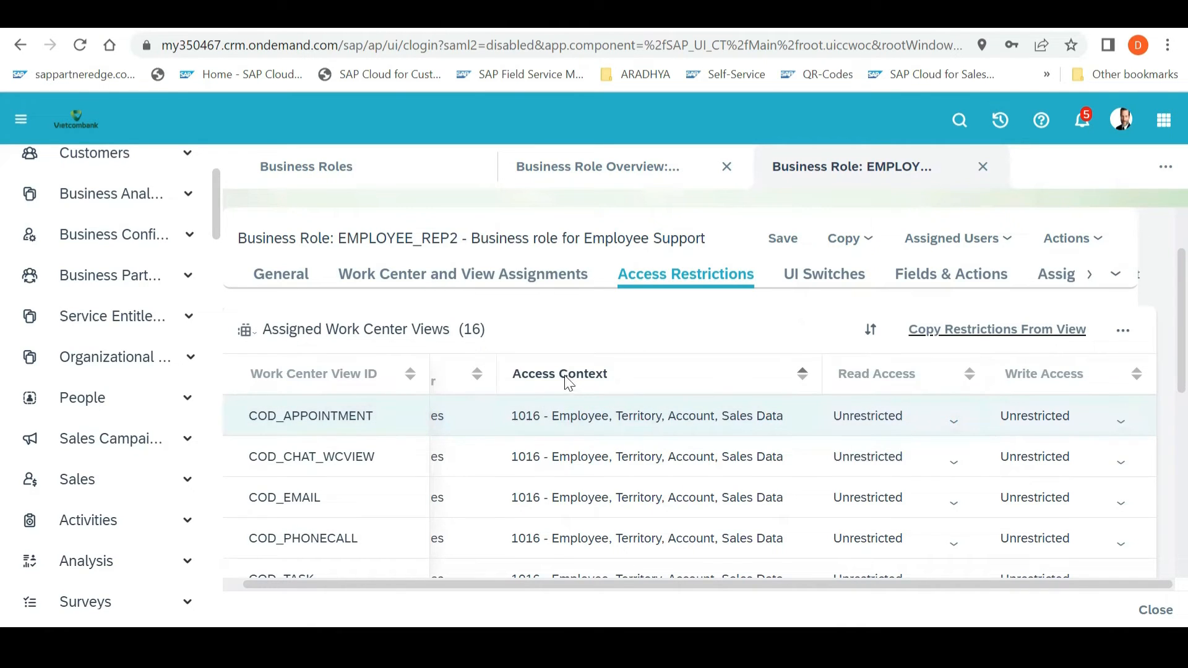
Try Restricted write access for the COD_APPOINTMENT view, check its read access options, and set write access back to Unrestricted
left_click(1117, 427)
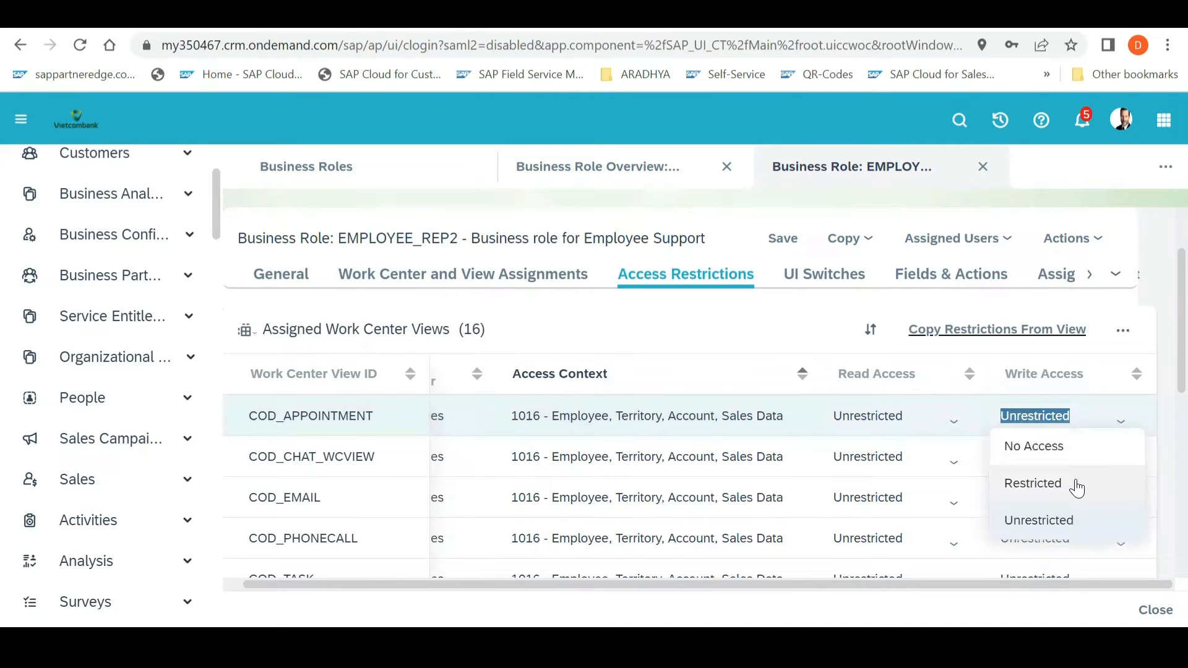
left_click(1076, 485)
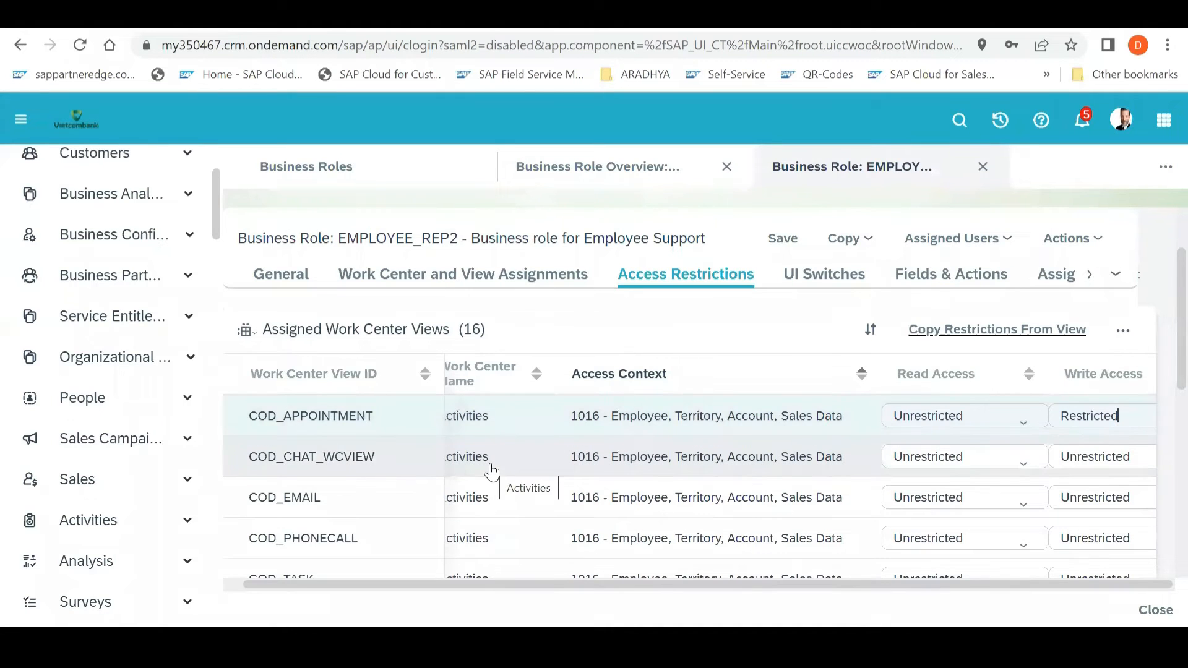
left_click(1027, 430)
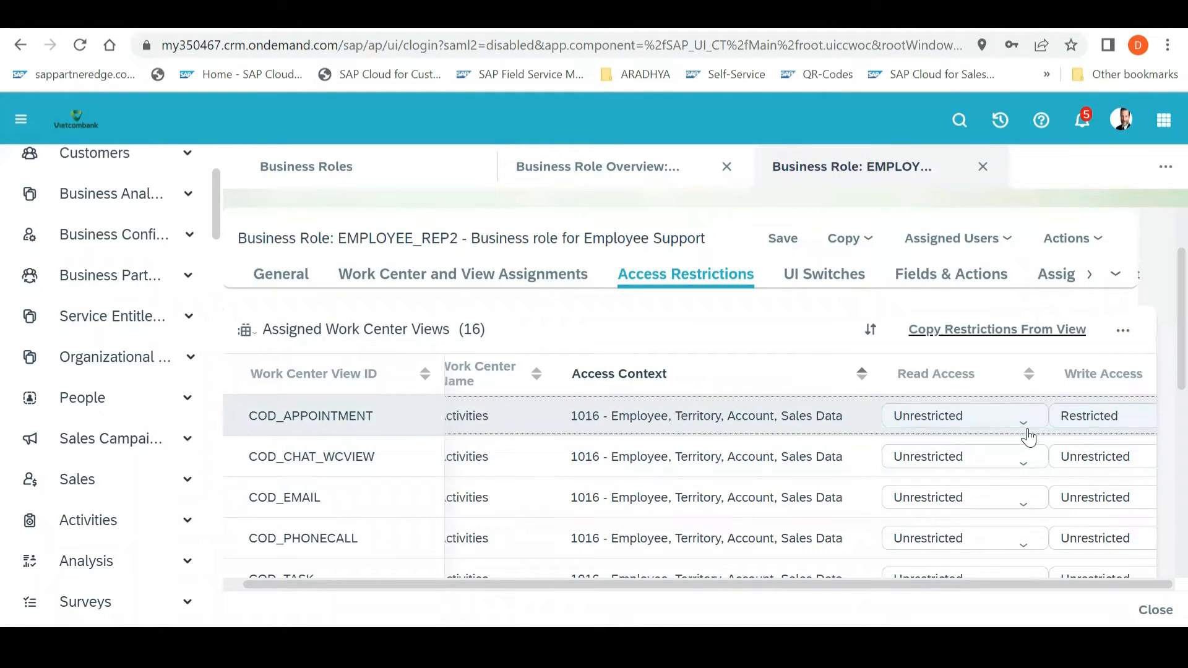
left_click(1024, 423)
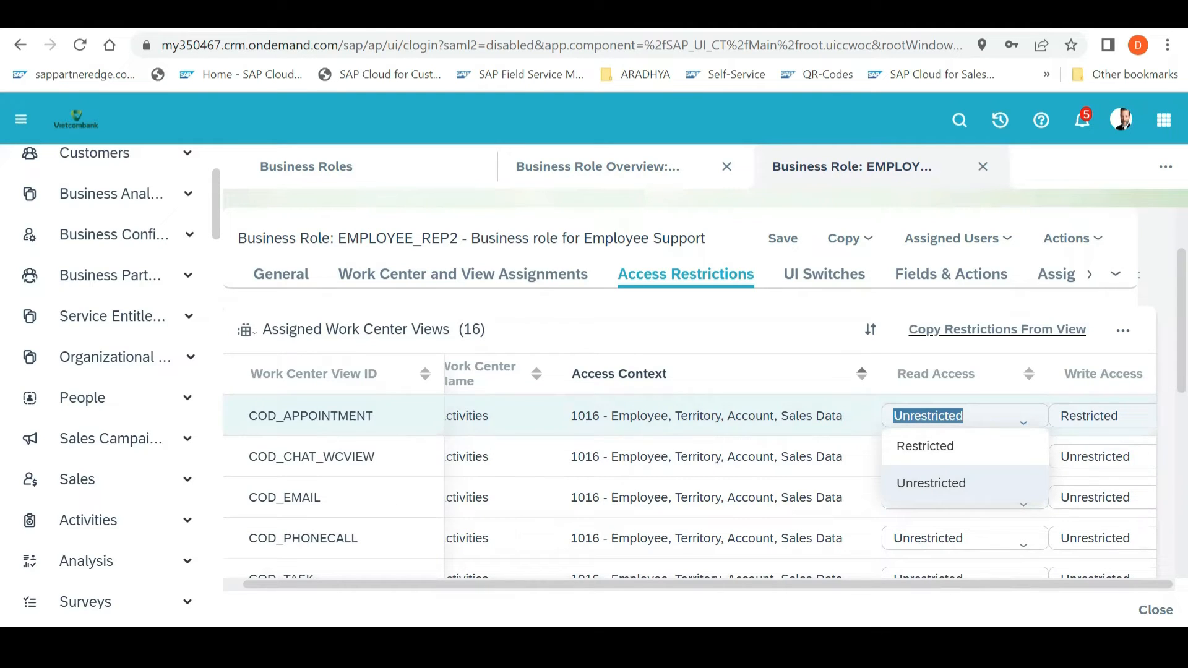
left_click(1093, 419)
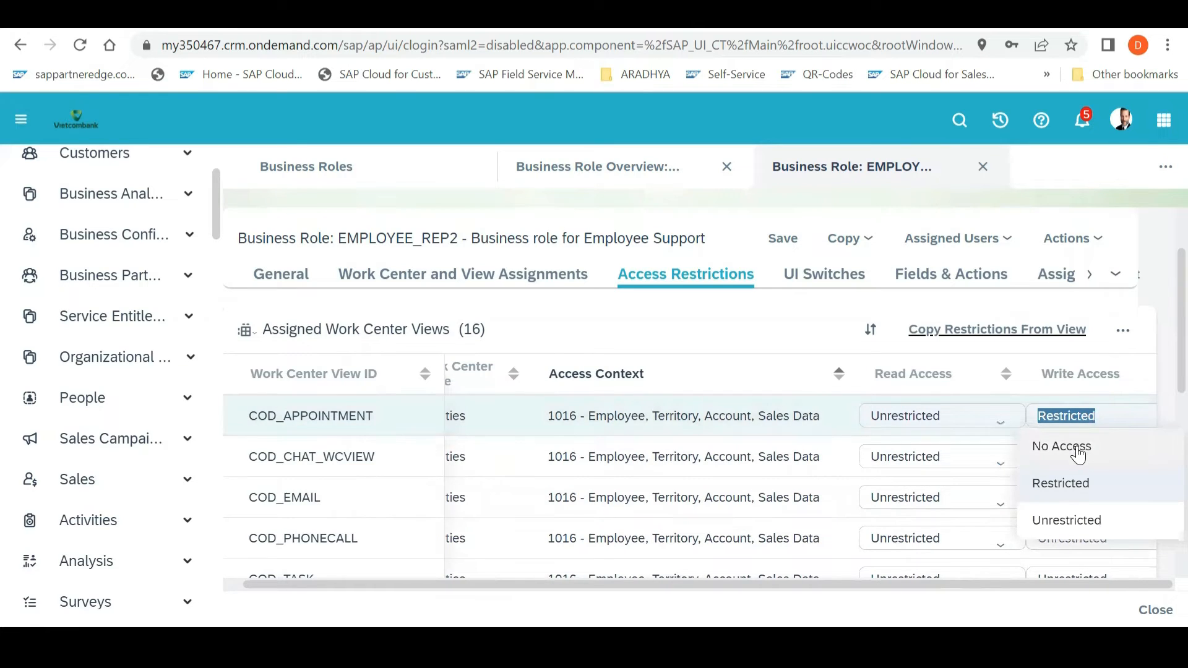
left_click(1079, 524)
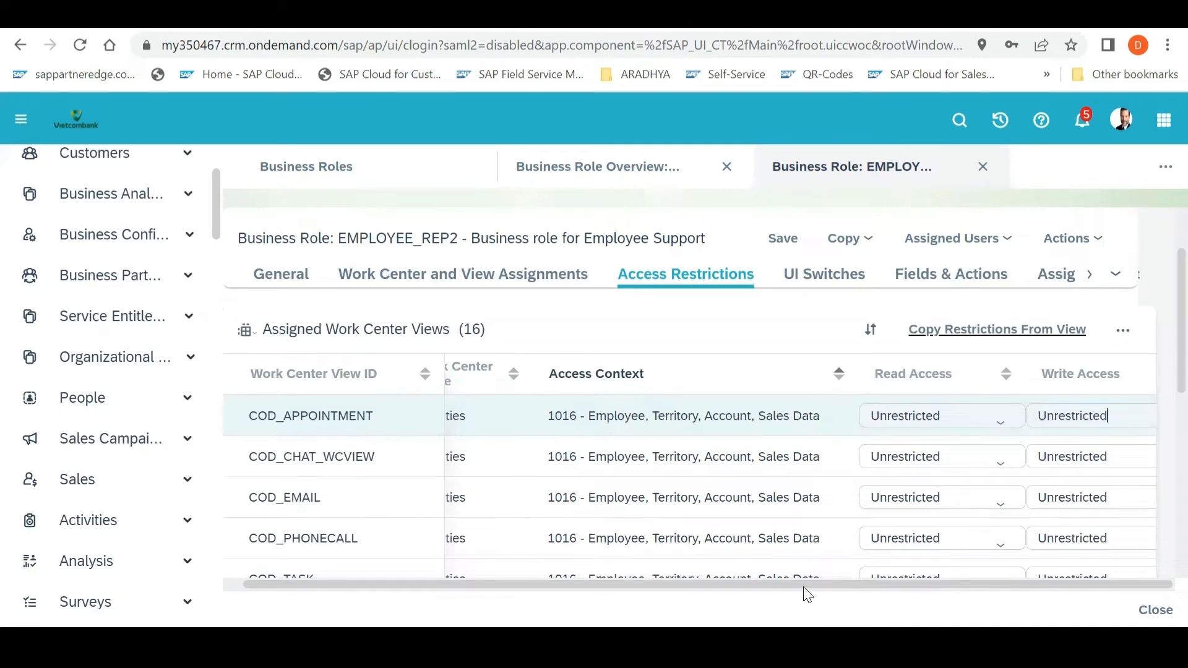
Examine the first page of assigned work center views, the additional table actions and the restriction rule section
left_click_drag(808, 588, 790, 589)
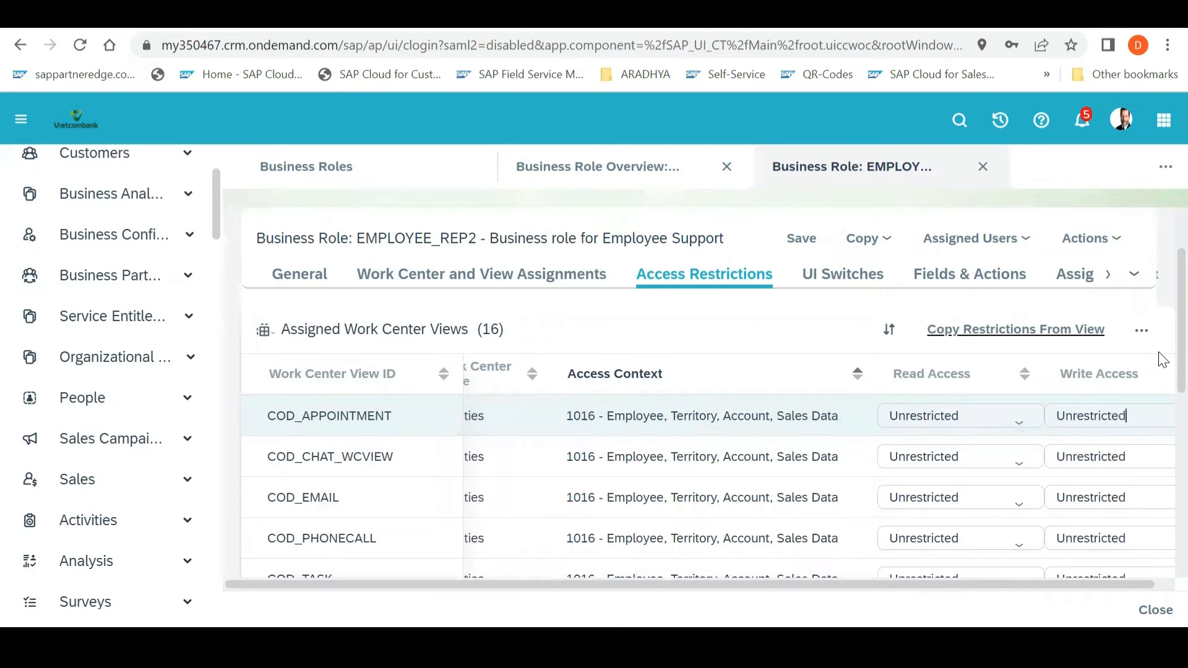
scroll(1162, 360, "down", 3)
scroll(1160, 420, "down", 1)
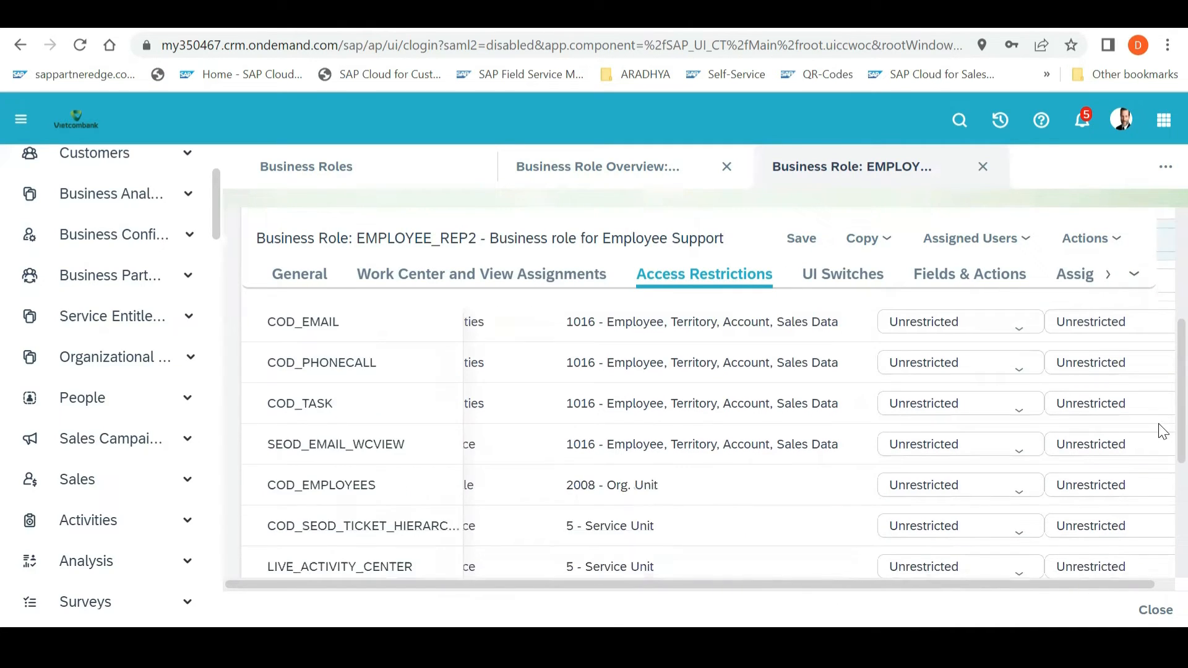
scroll(1160, 372, "up", 3)
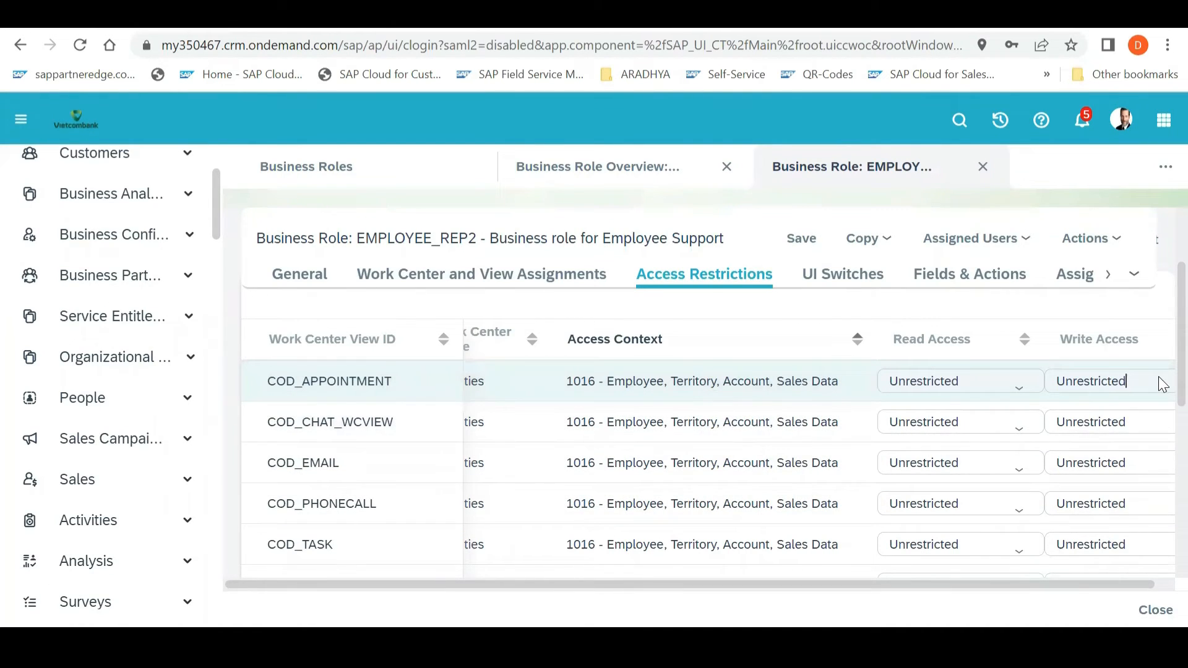
scroll(1158, 396, "down", 5)
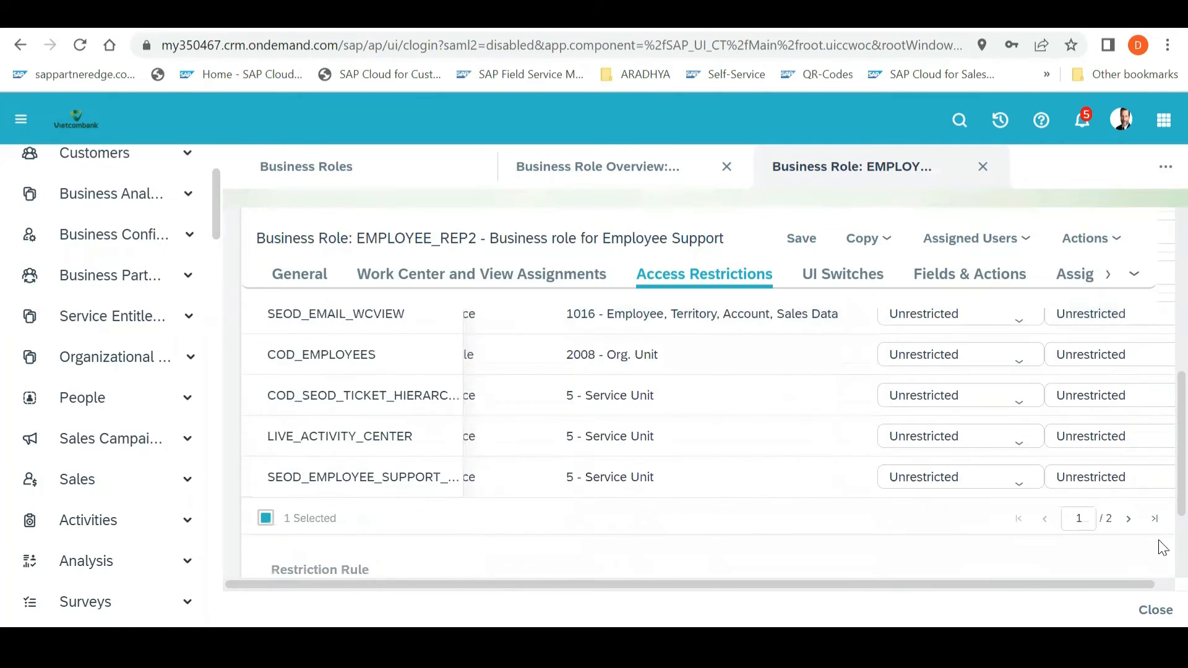
scroll(1162, 556, "down", 2)
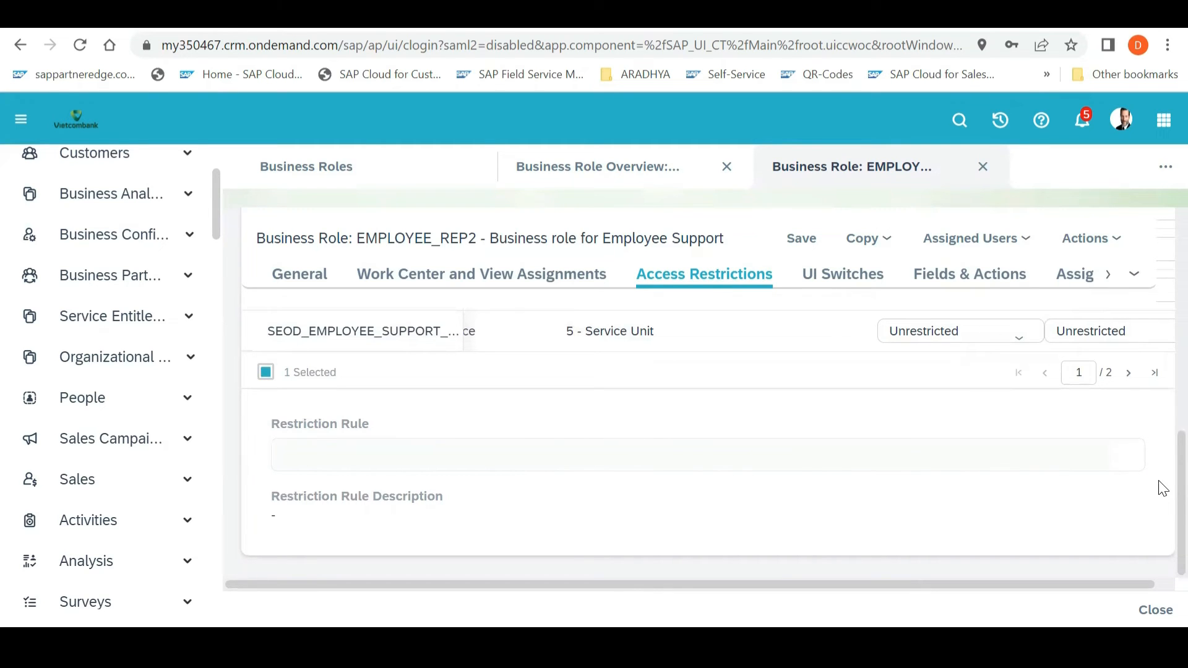
scroll(1163, 489, "up", 10)
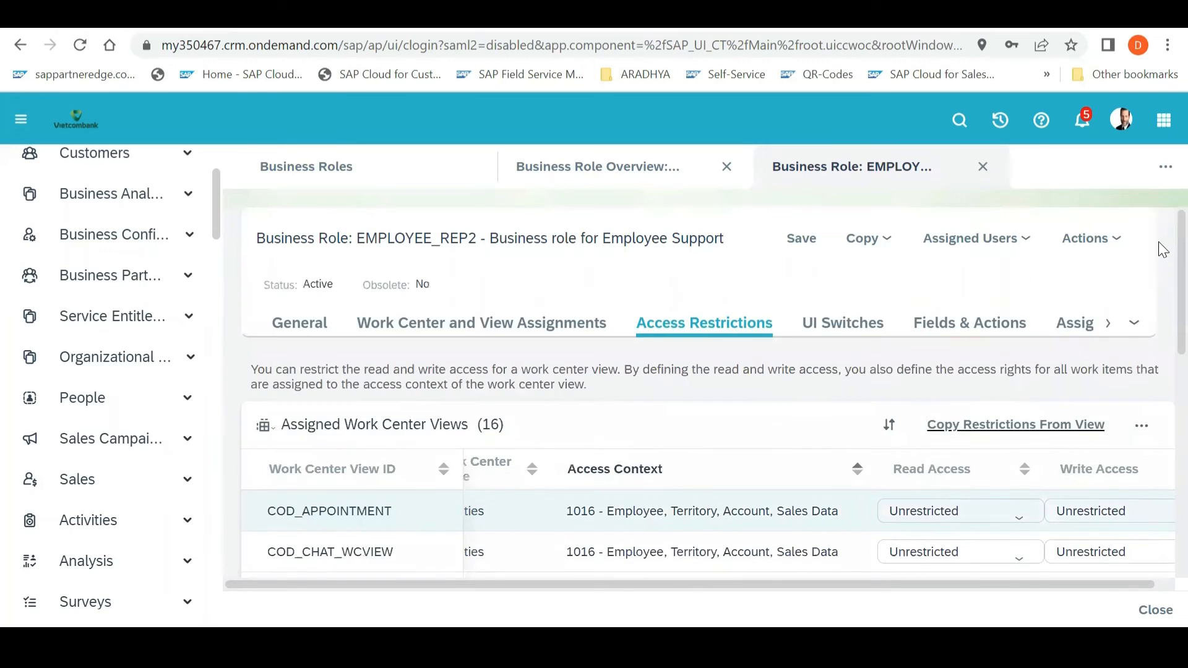
scroll(1141, 390, "up", 2)
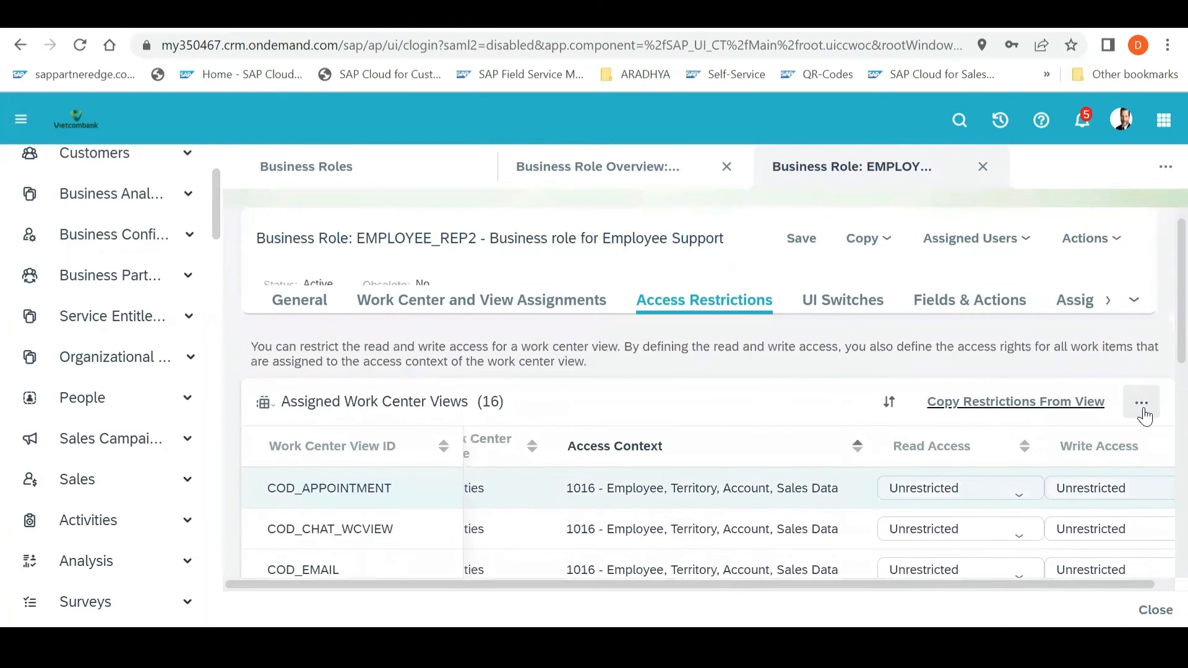
left_click(1142, 408)
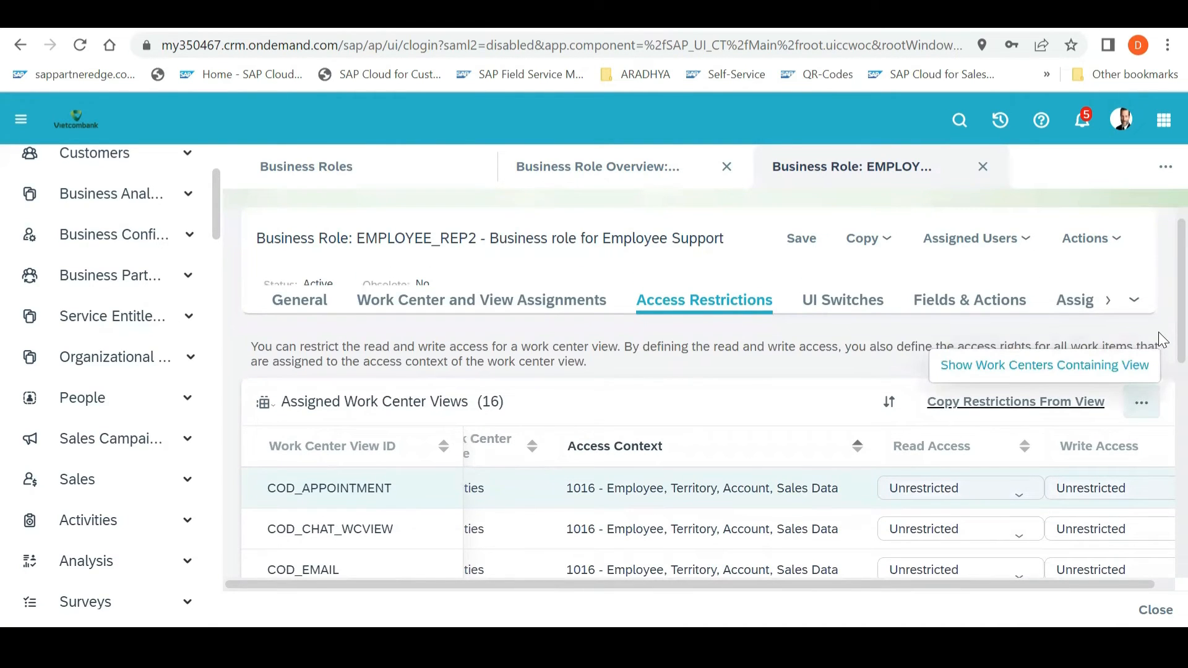
scroll(1162, 490, "down", 1)
scroll(1159, 532, "down", 10)
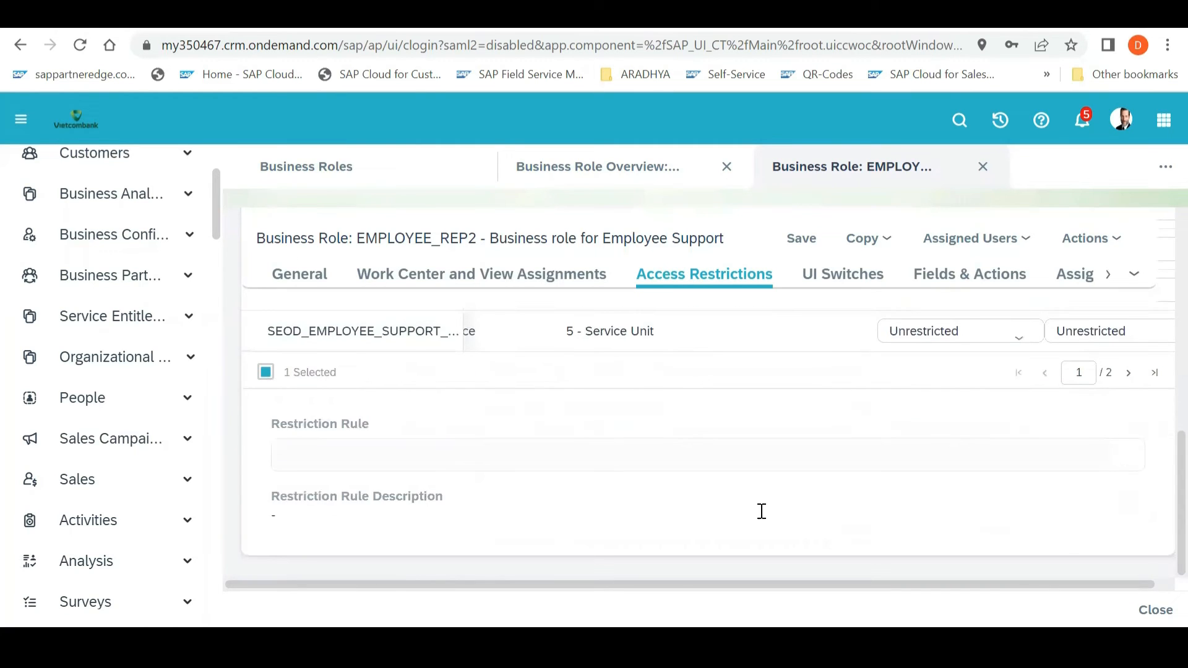
Go to the second page of assigned work center views and examine the read and write access of the ticket views
mouse_move(648, 336)
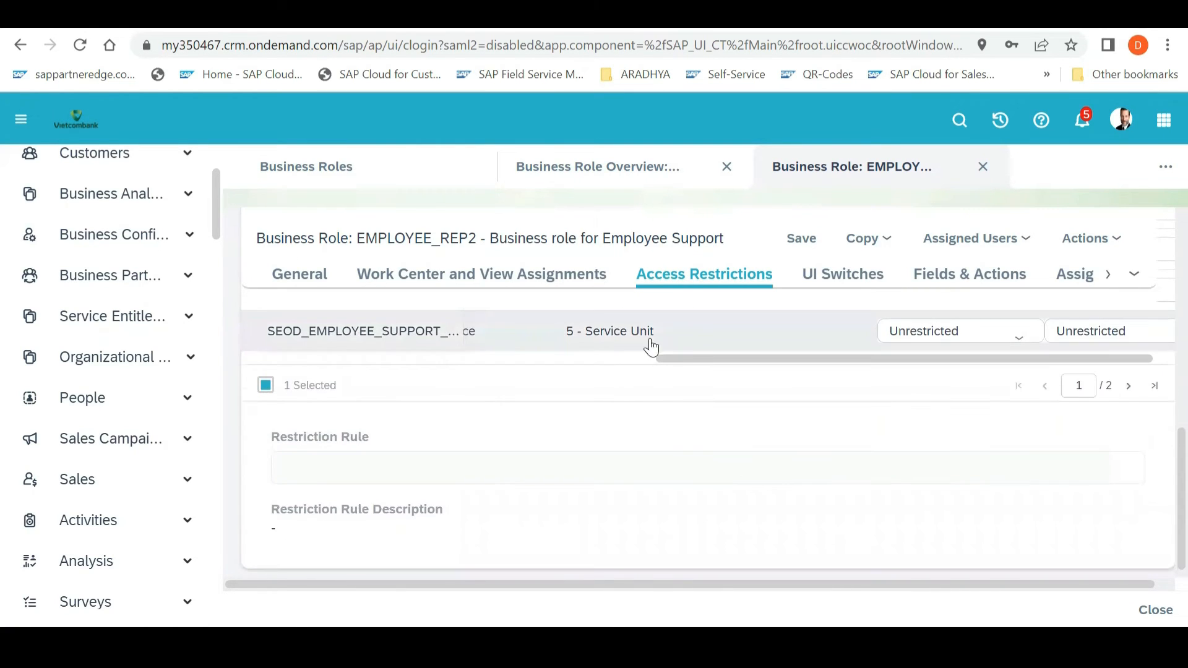
left_click_drag(705, 356, 969, 377)
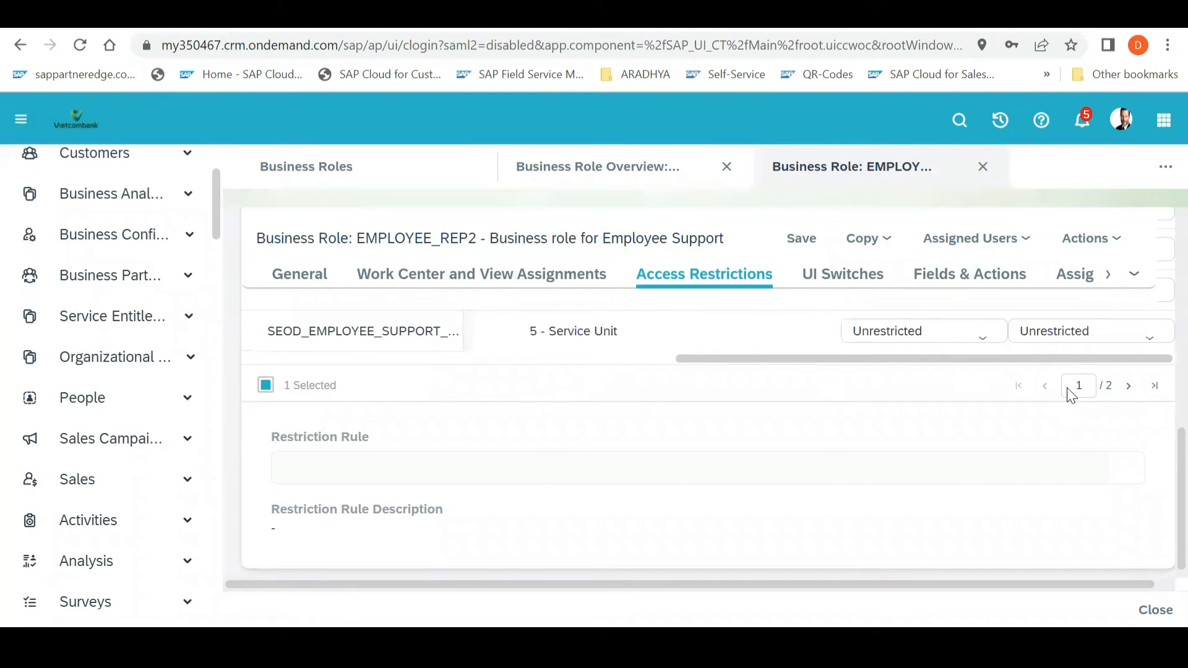
left_click(1132, 374)
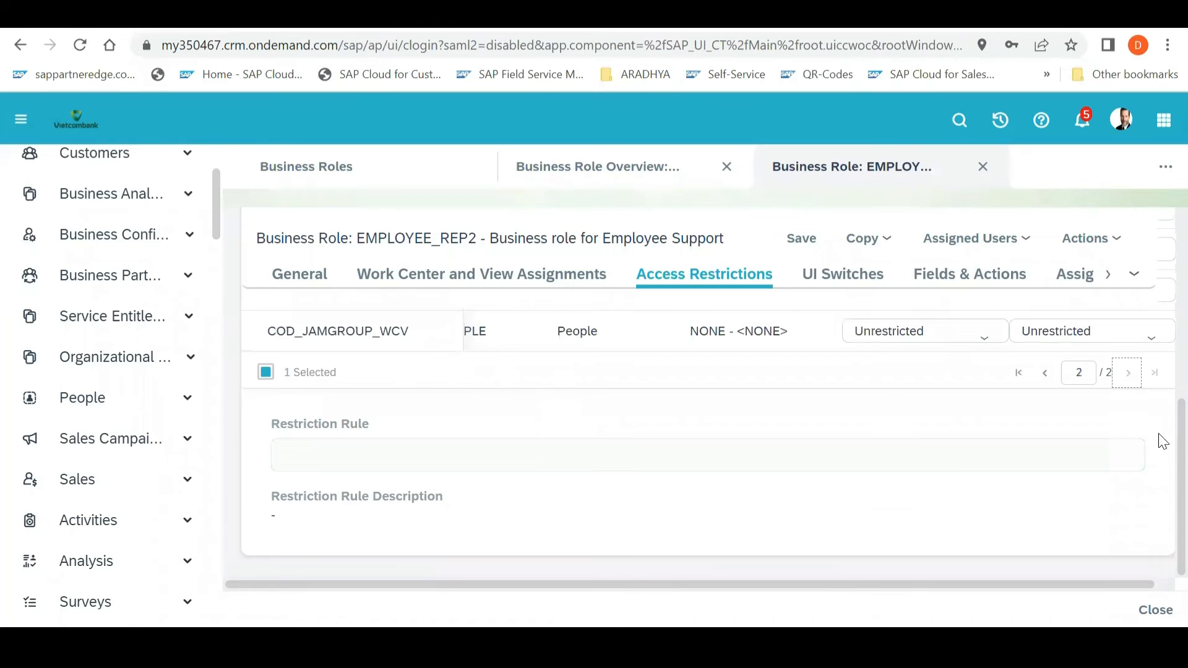
scroll(1160, 371, "up", 6)
scroll(1163, 297, "down", 3)
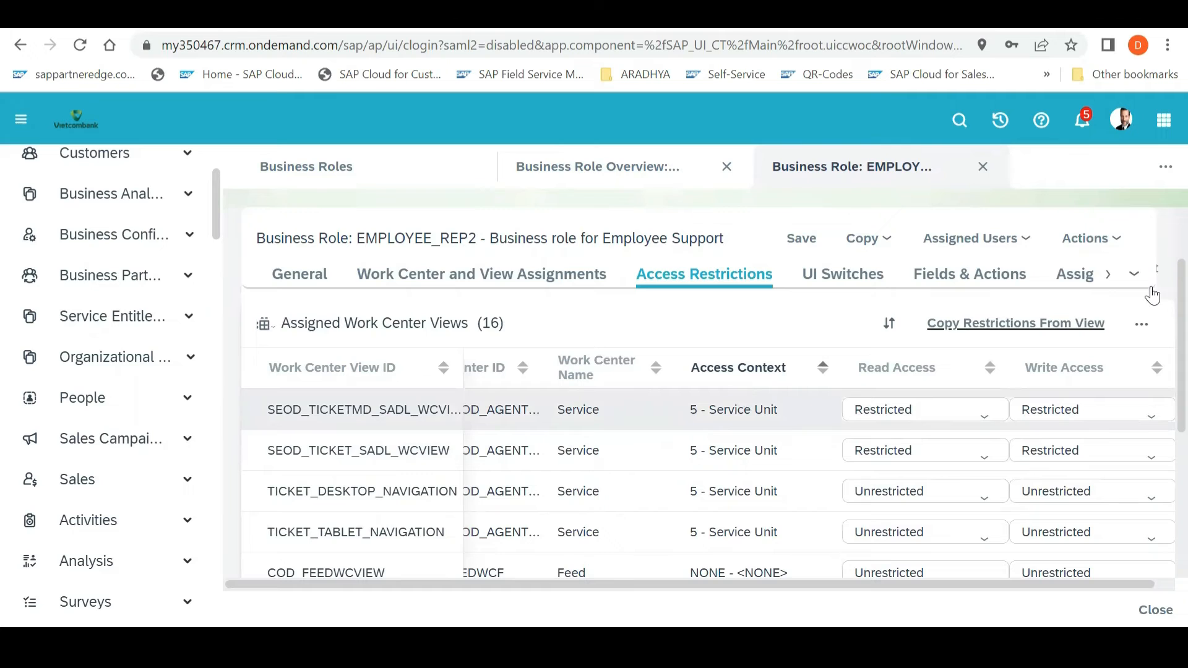
scroll(1160, 369, "down", 5)
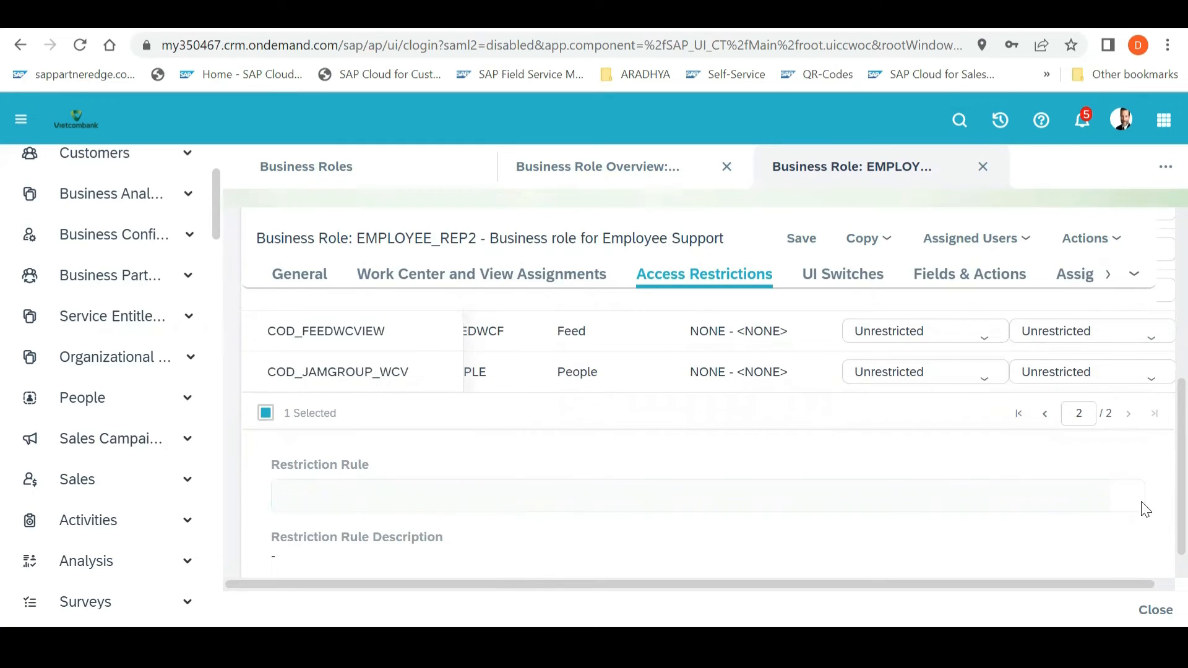
scroll(1163, 497, "up", 4)
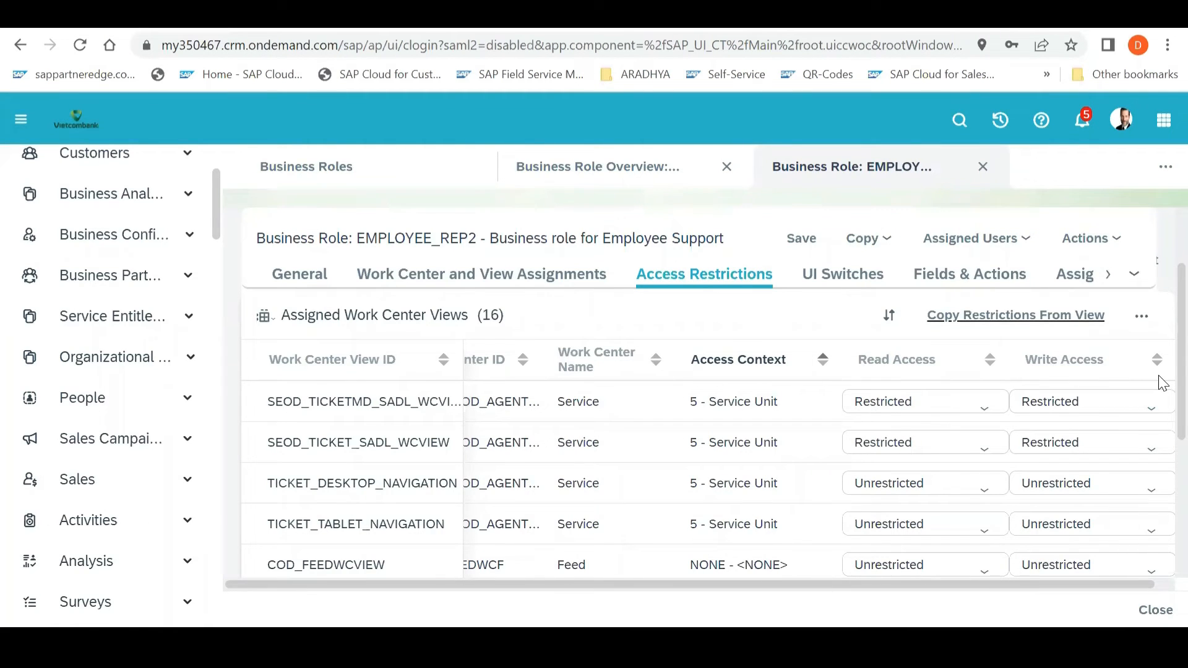
View the role's assigned UI switches and its field and action restrictions
scroll(1160, 384, "down", 1)
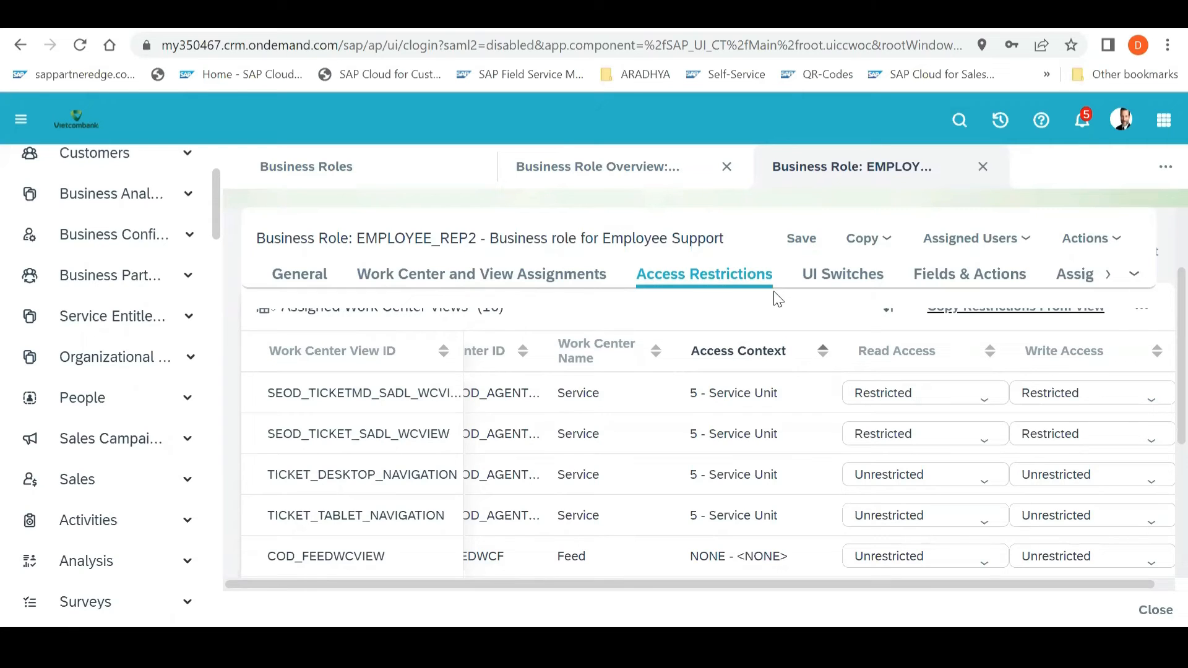
left_click(837, 276)
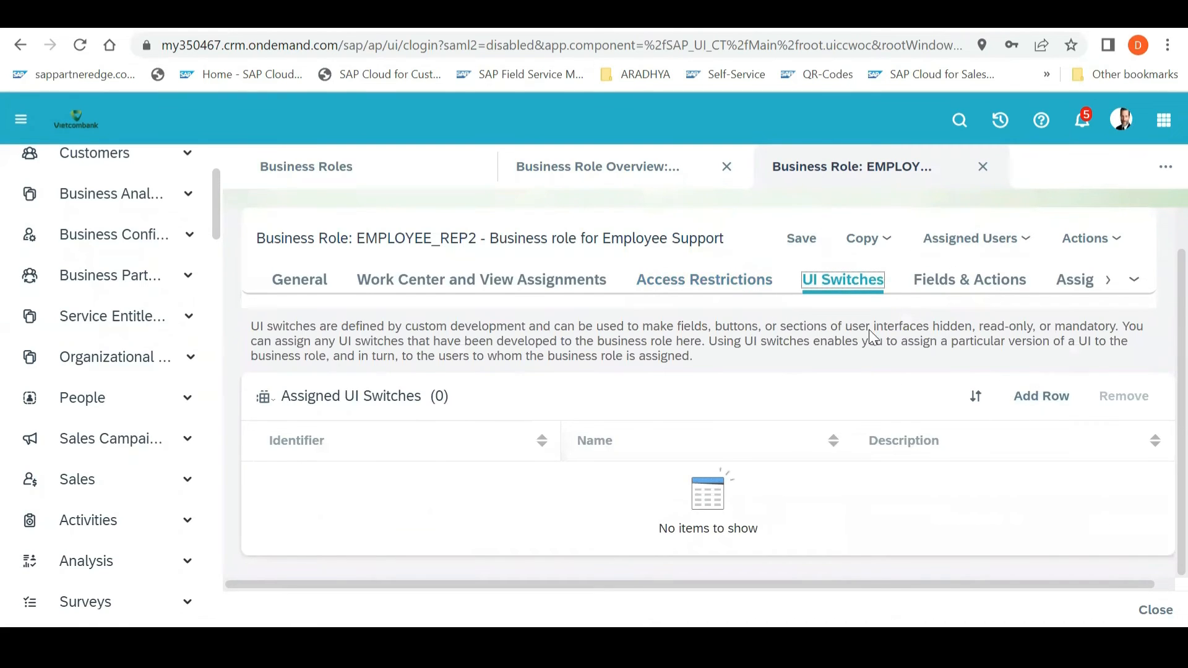
left_click(970, 284)
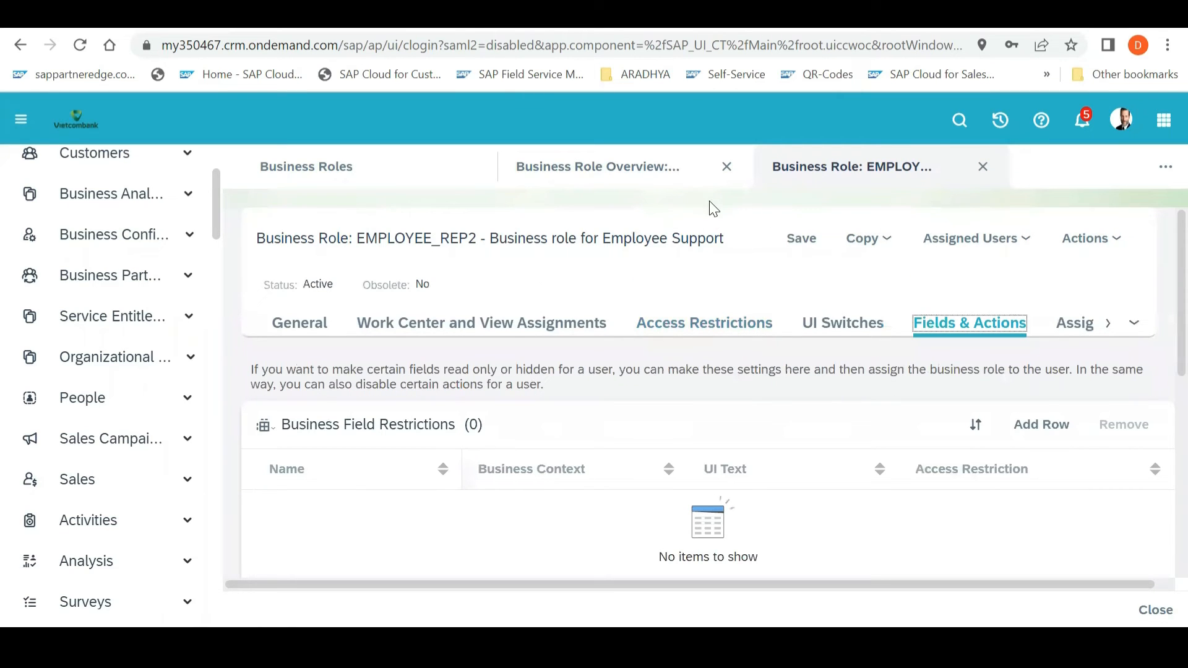
Add a Read-Only business field restriction for OPPT_PARTY_ID and check its access restriction options
left_click(1039, 426)
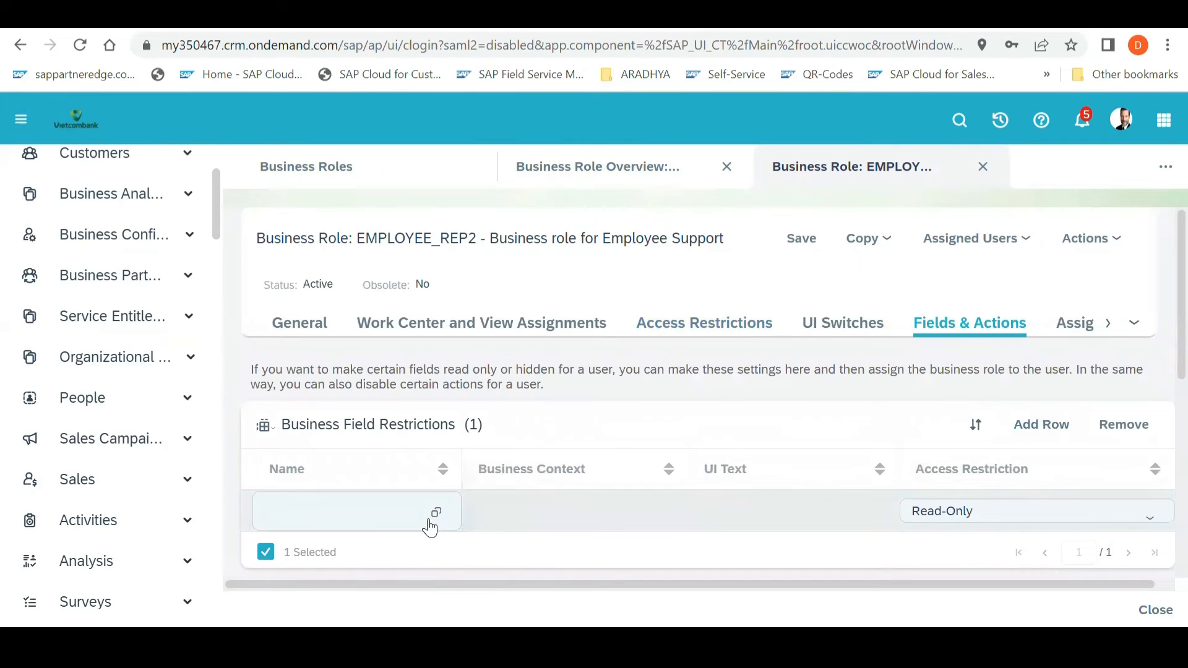
left_click(437, 513)
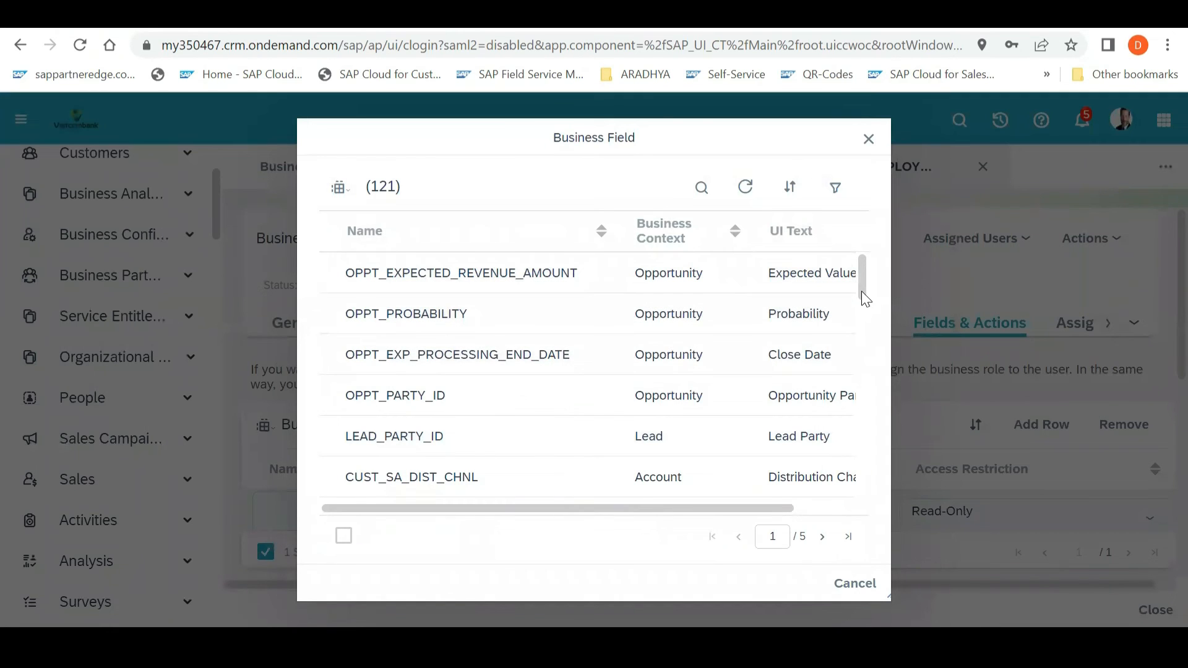
scroll(864, 299, "down", 2)
left_click(499, 323)
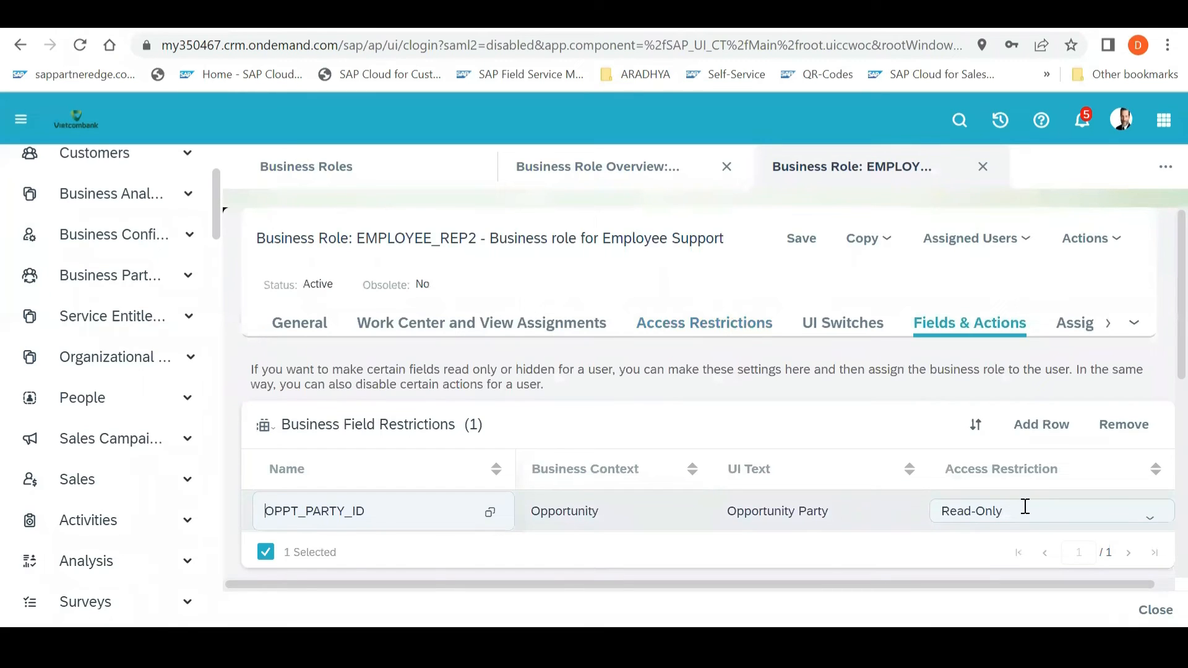
left_click(1025, 506)
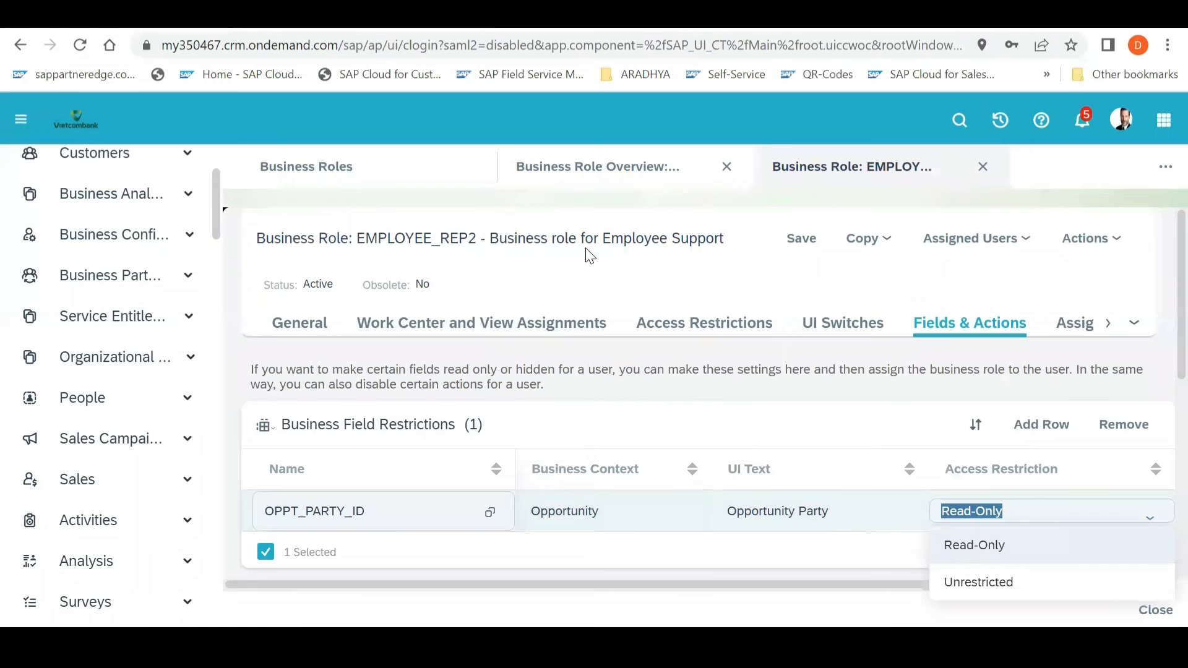
left_click(817, 554)
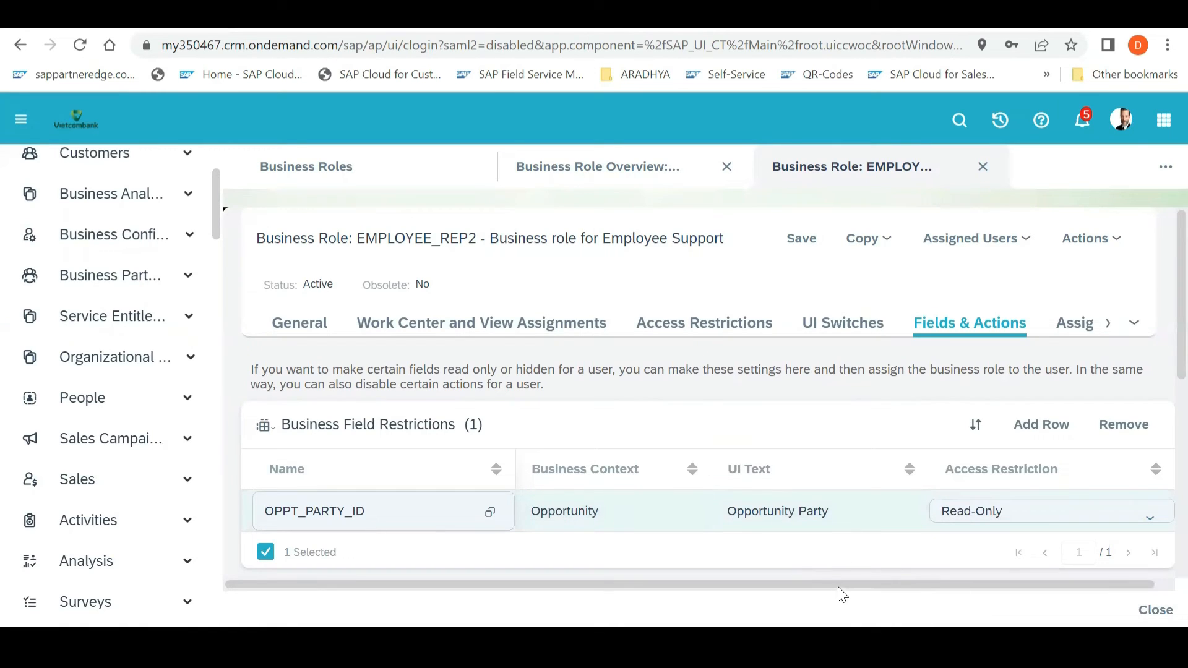
left_click_drag(844, 586, 891, 587)
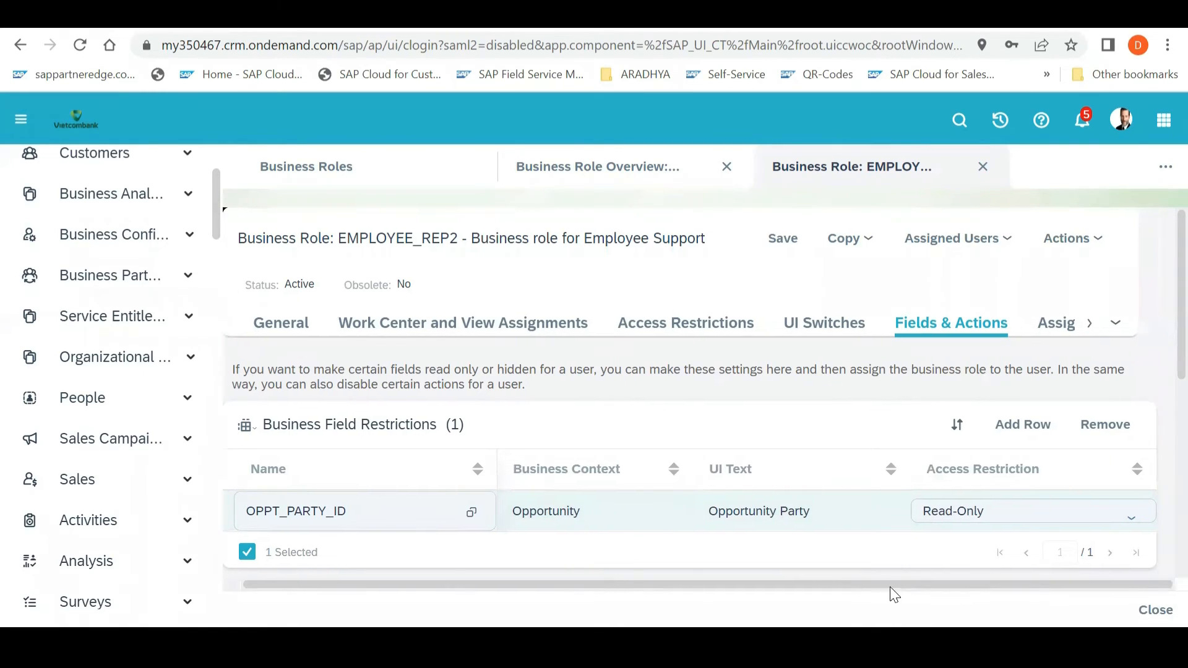
left_click(1143, 520)
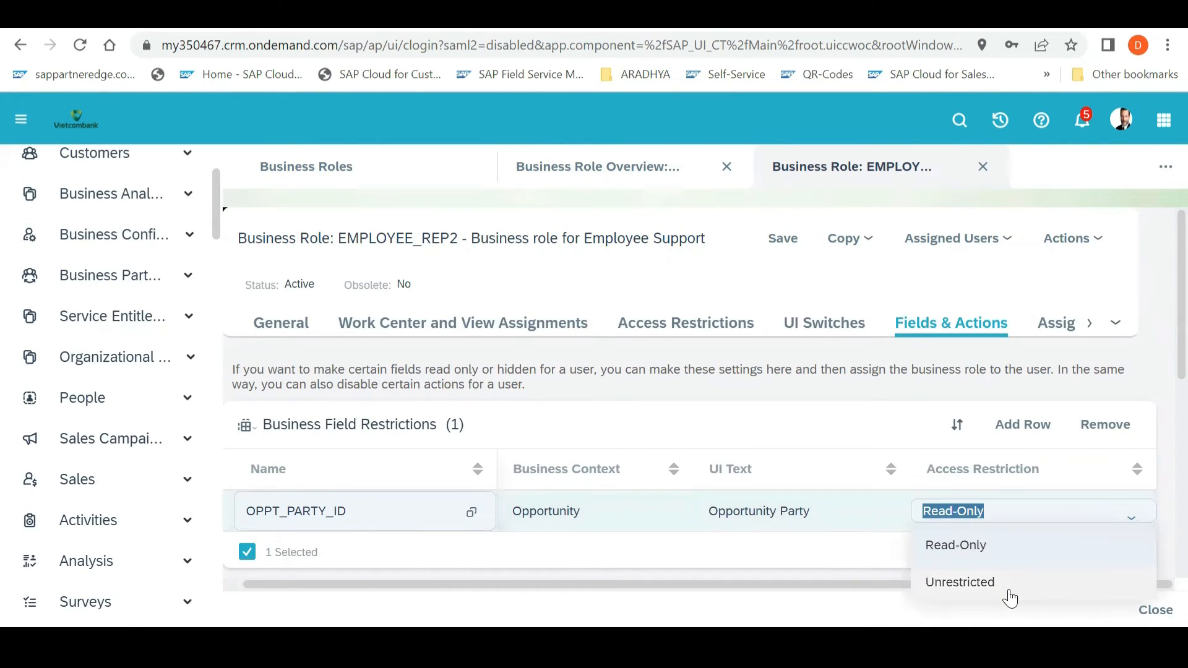
Add a second Read-Only business field restriction for OPPT_PROBABILITY
left_click(1022, 433)
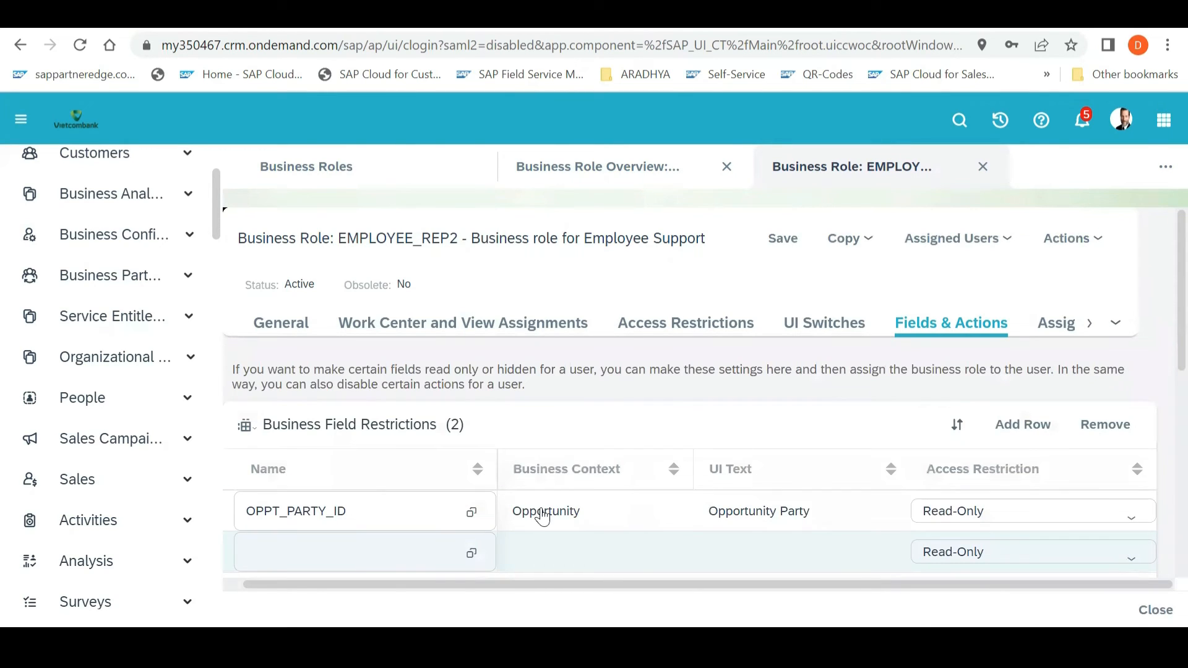
left_click(475, 560)
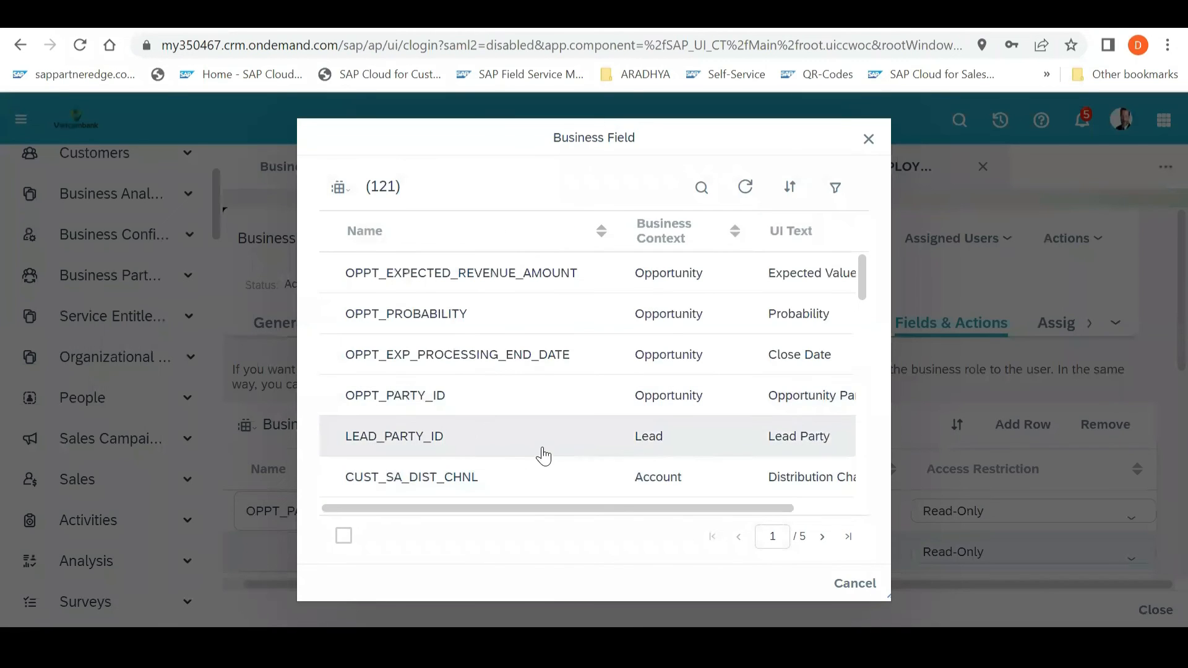
left_click(501, 314)
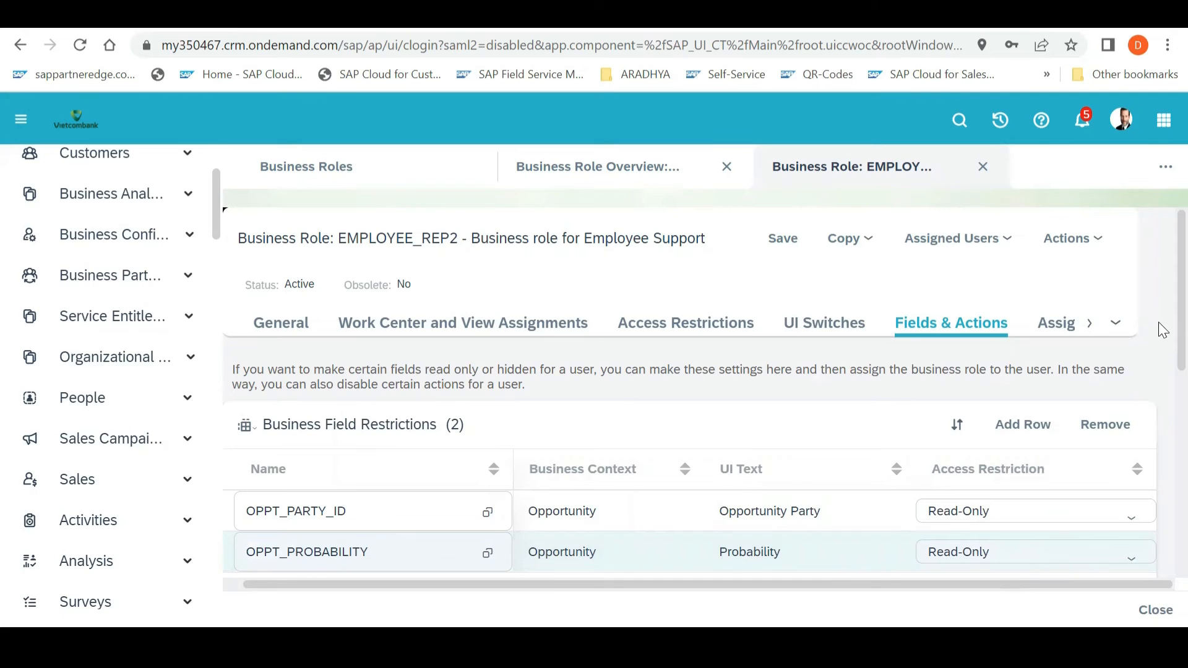
Try adding an extension field restriction, look through the available extension fields, and remove the empty row
scroll(1162, 403, "down", 5)
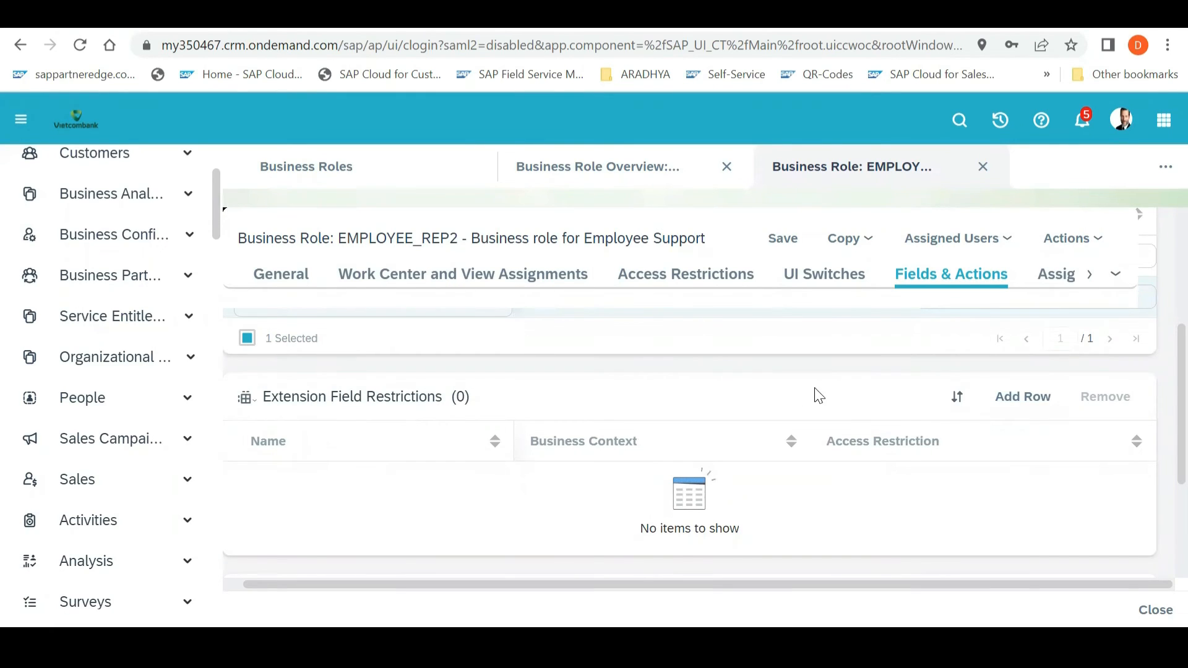
left_click(1042, 410)
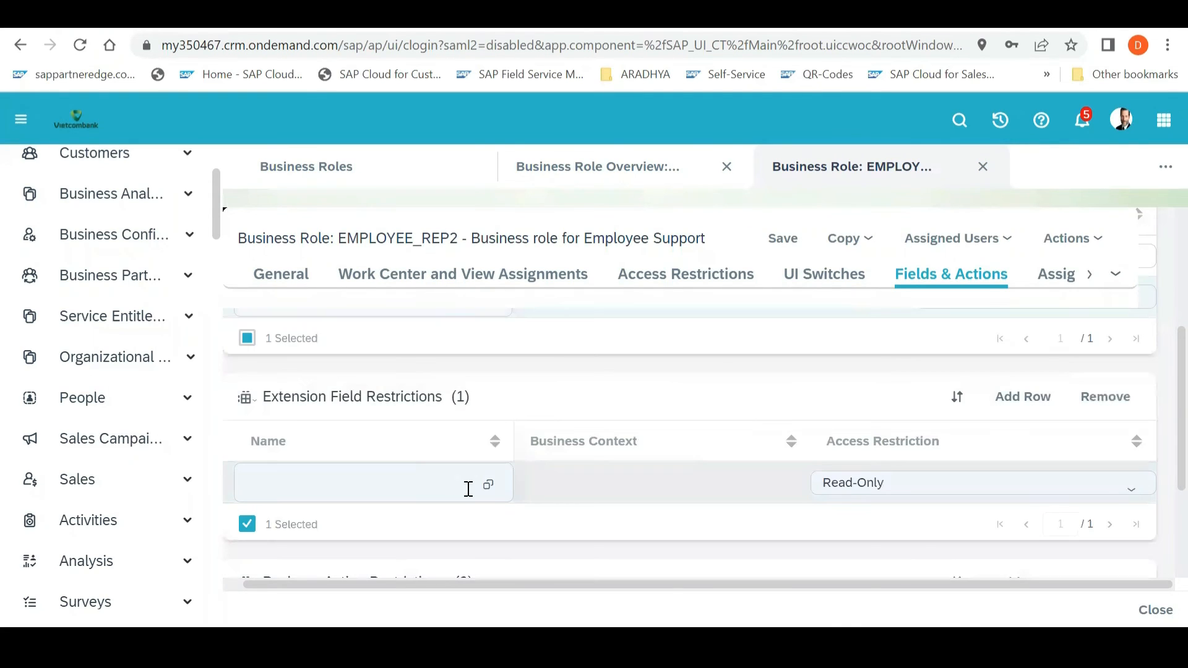
left_click(489, 489)
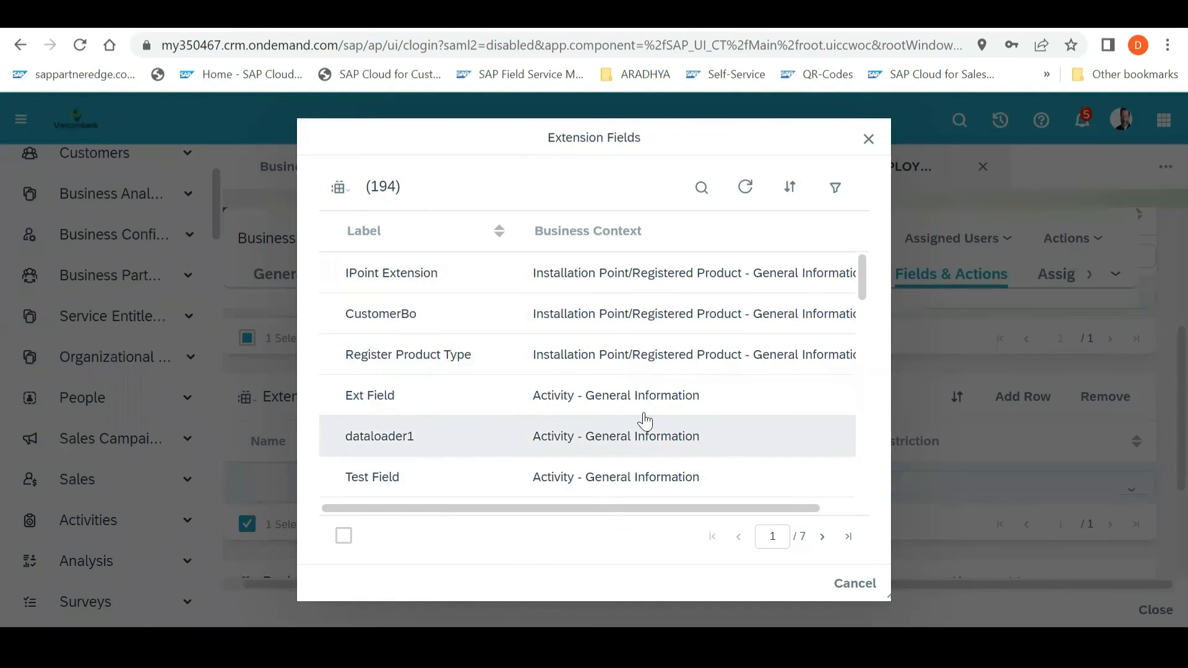
left_click(839, 583)
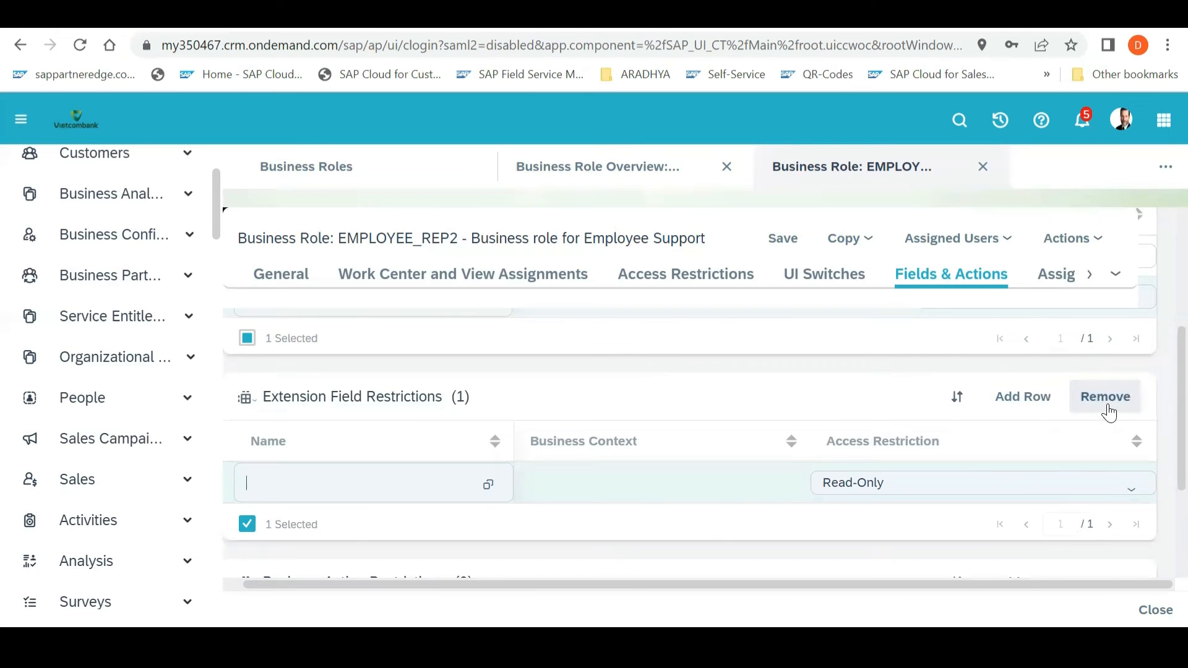
left_click(1106, 402)
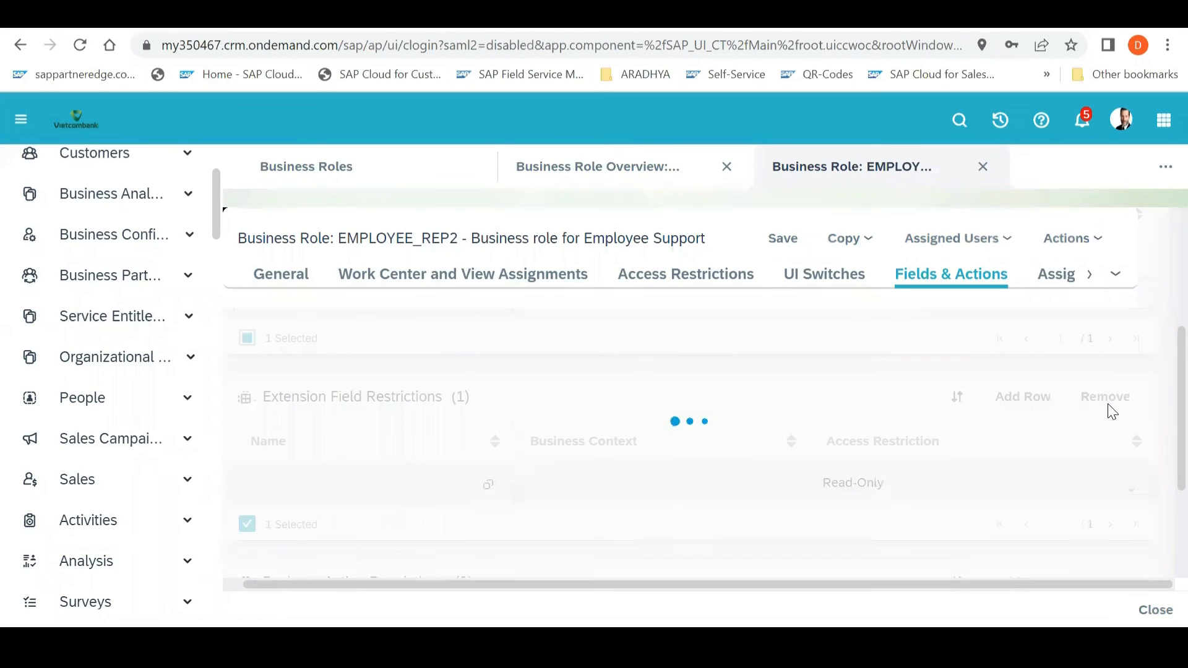
Examine the role's business field, extension field and business action restriction sections
scroll(1161, 483, "down", 3)
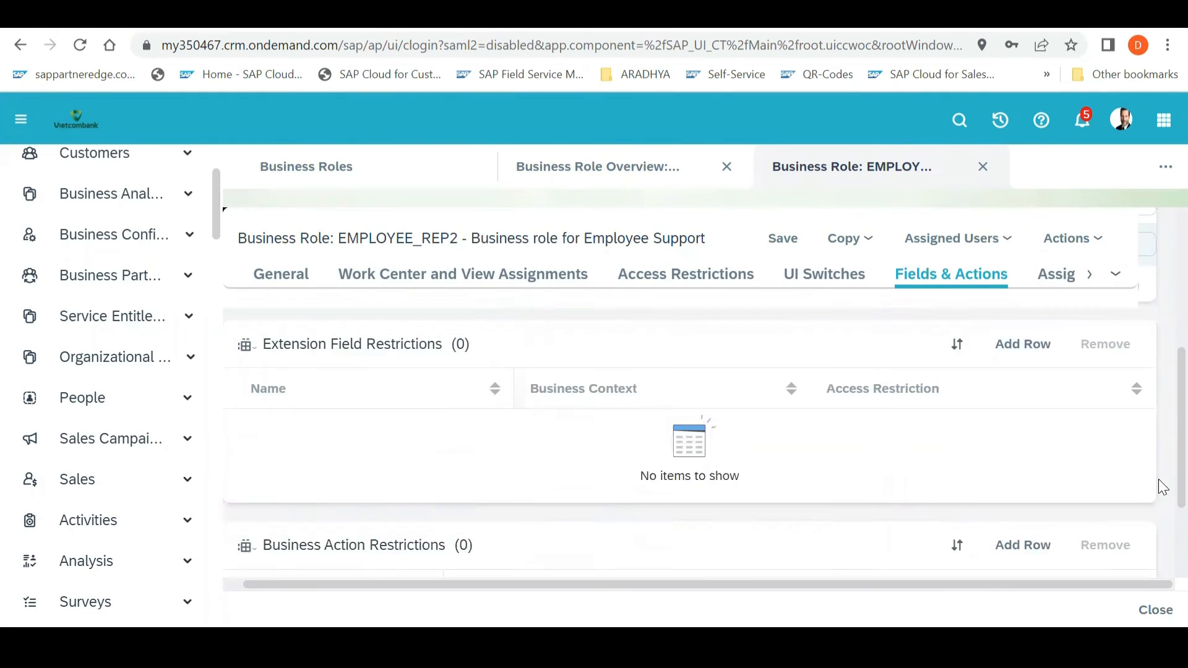
scroll(1161, 489, "up", 3)
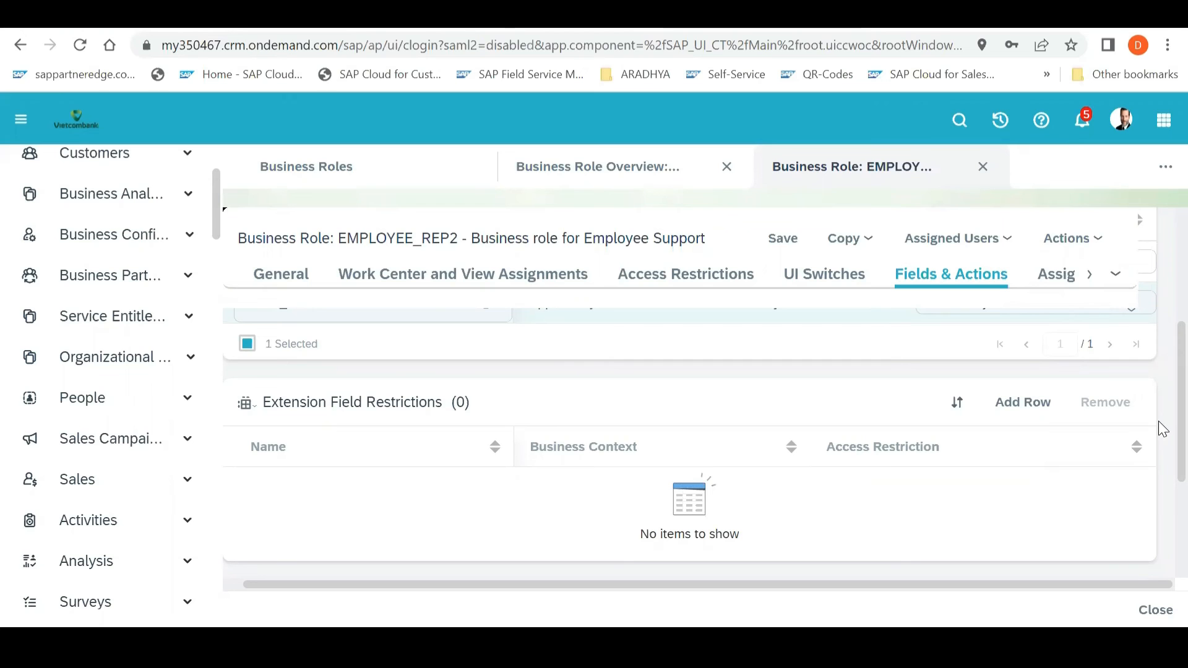
scroll(1163, 430, "down", 2)
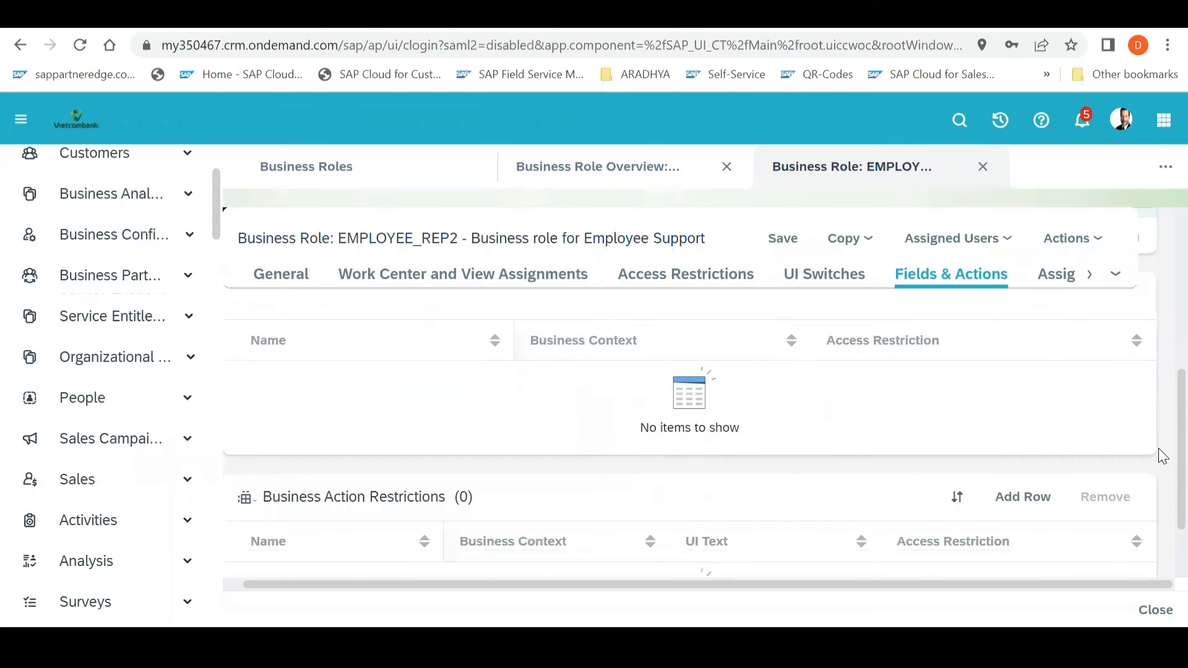
scroll(1160, 359, "up", 3)
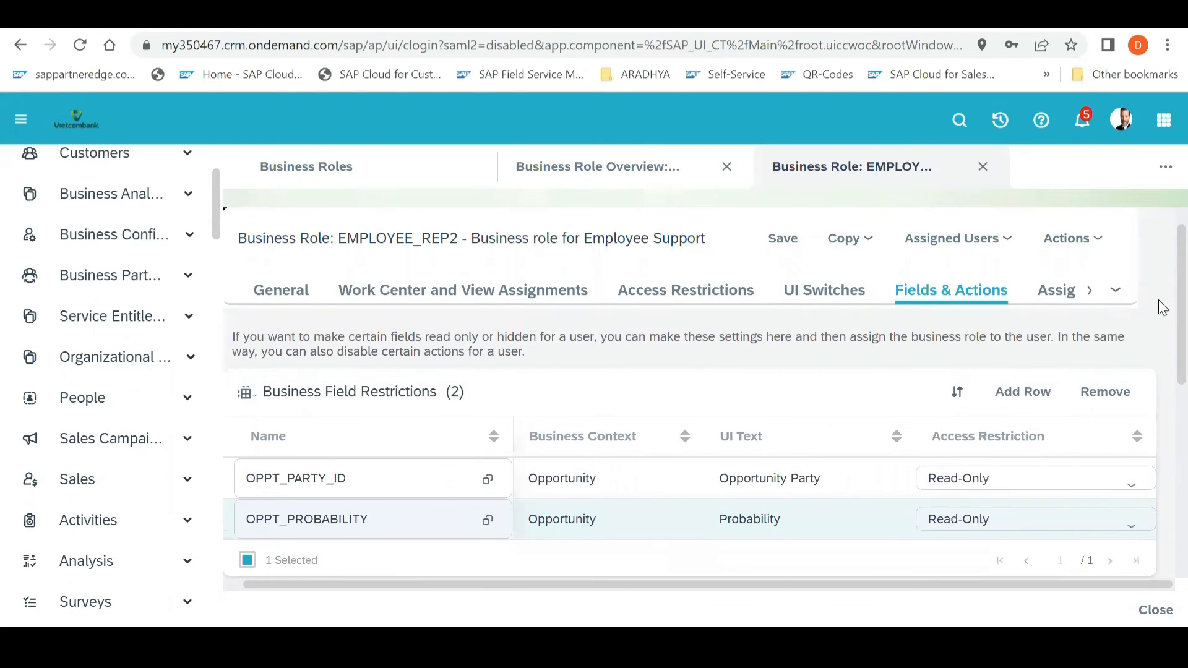
scroll(1158, 349, "down", 3)
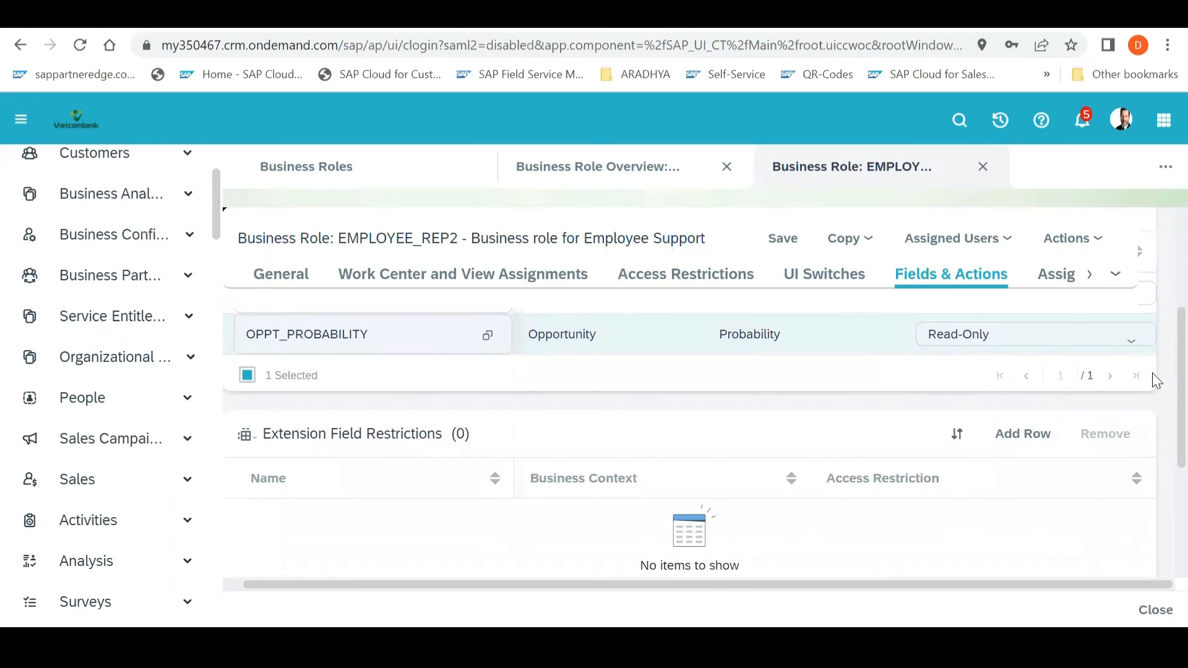
scroll(1163, 365, "down", 3)
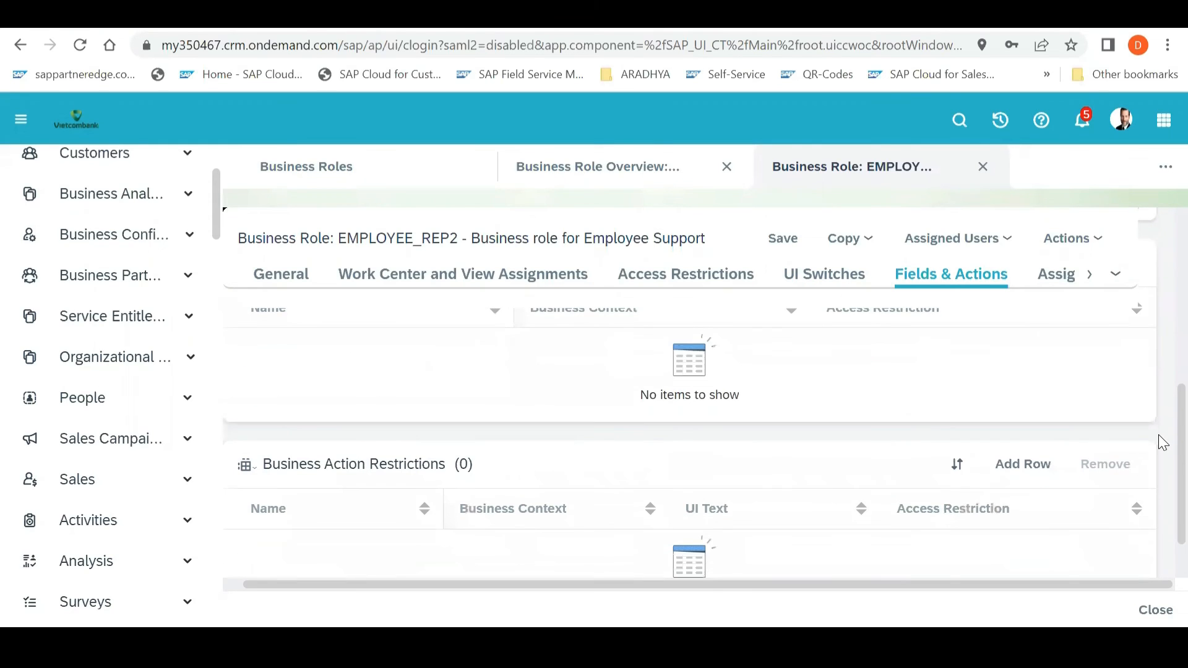
scroll(1162, 443, "down", 1)
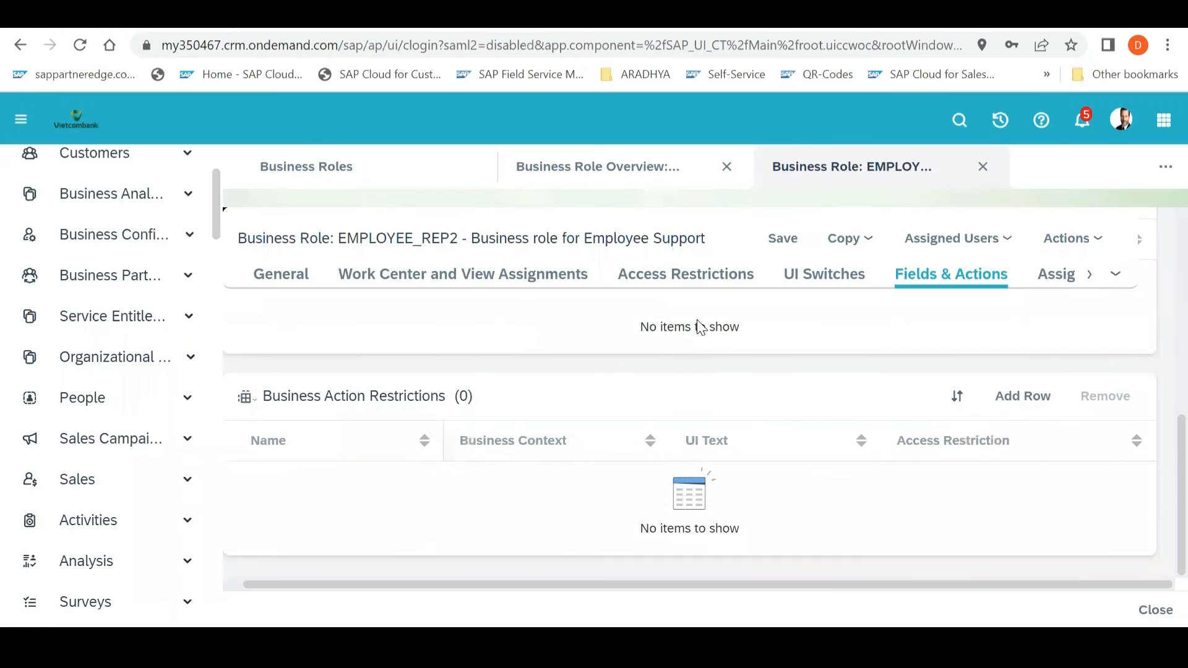
scroll(1159, 433, "up", 3)
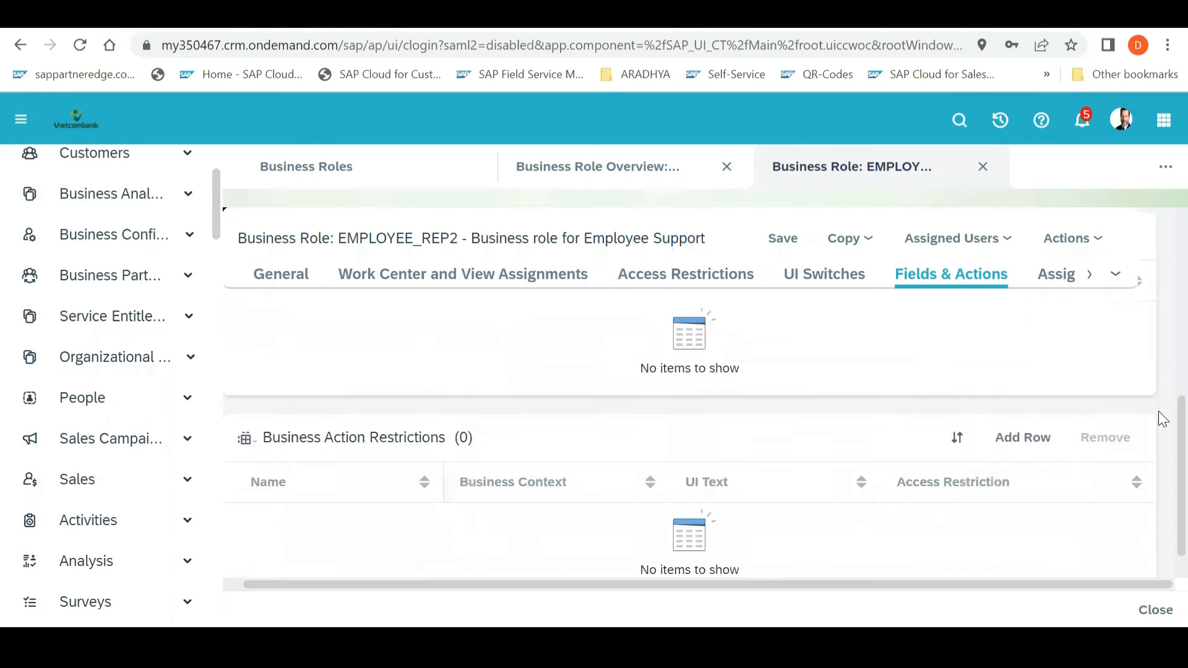
View the business users assigned to the role and review its field and action restrictions again
left_click(1062, 278)
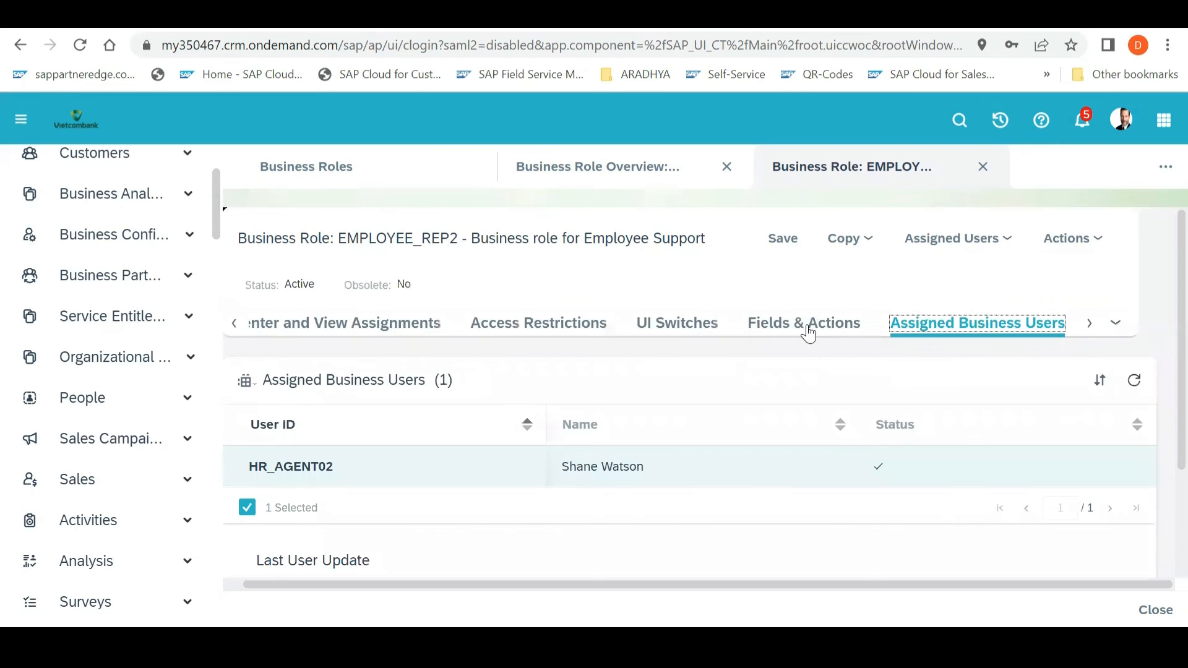
left_click(809, 326)
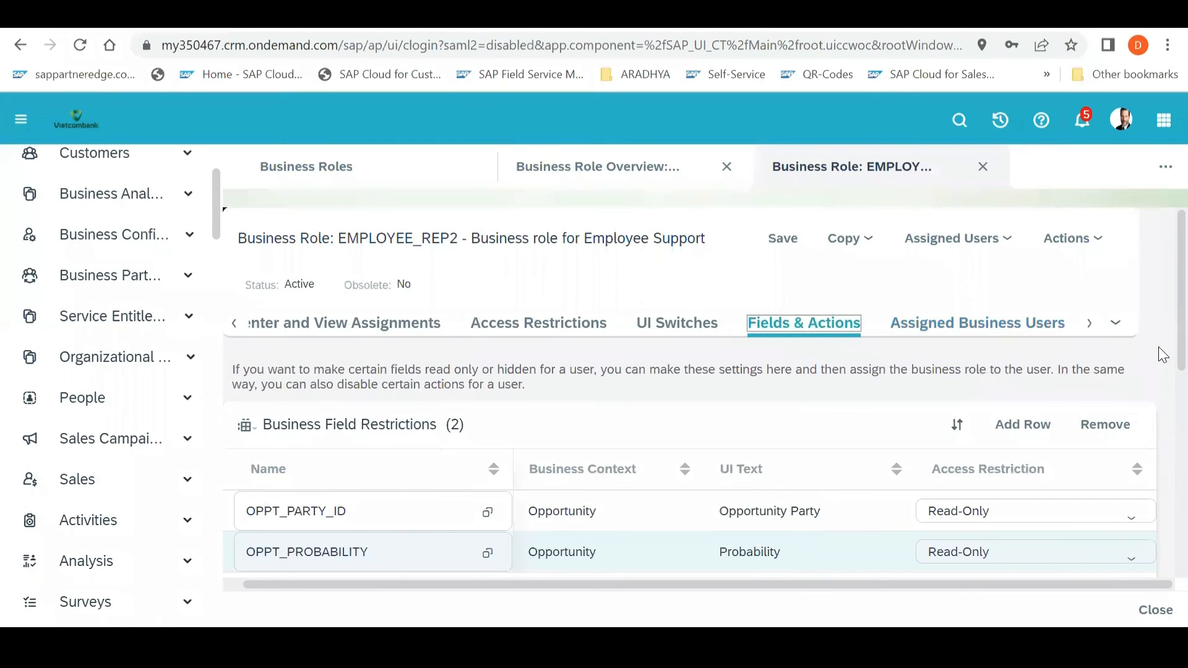
scroll(1158, 489, "down", 5)
scroll(1151, 353, "up", 5)
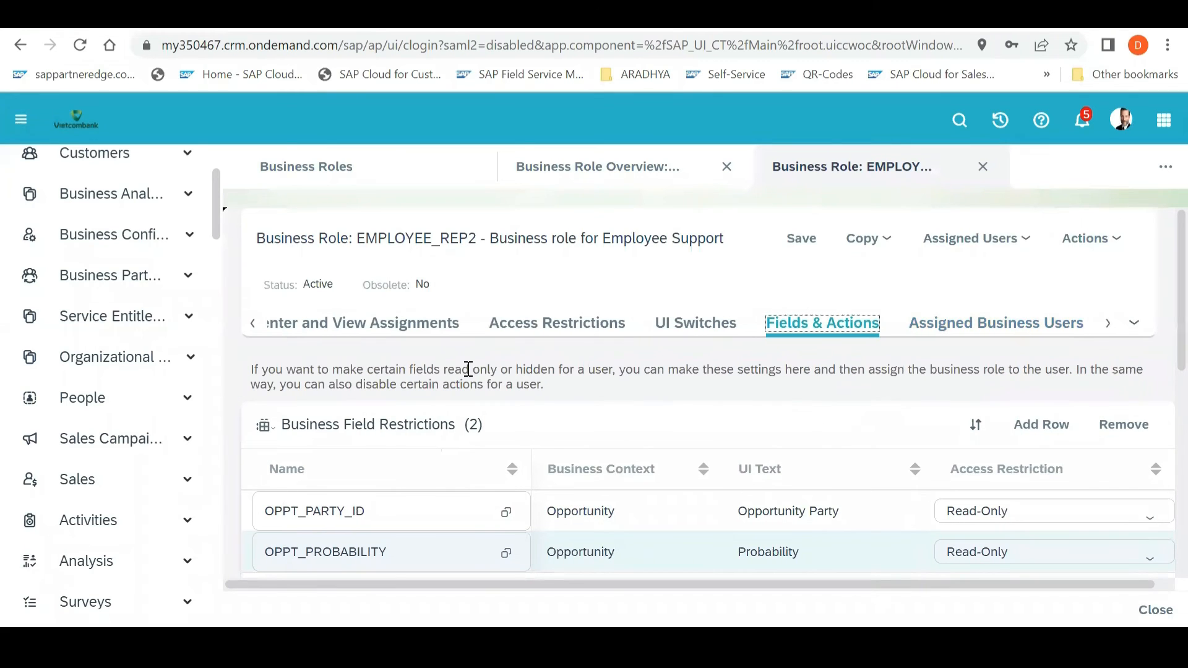
Close the EMPLOYEE_REP2 role and its overview to return to the list of business roles
left_click(252, 326)
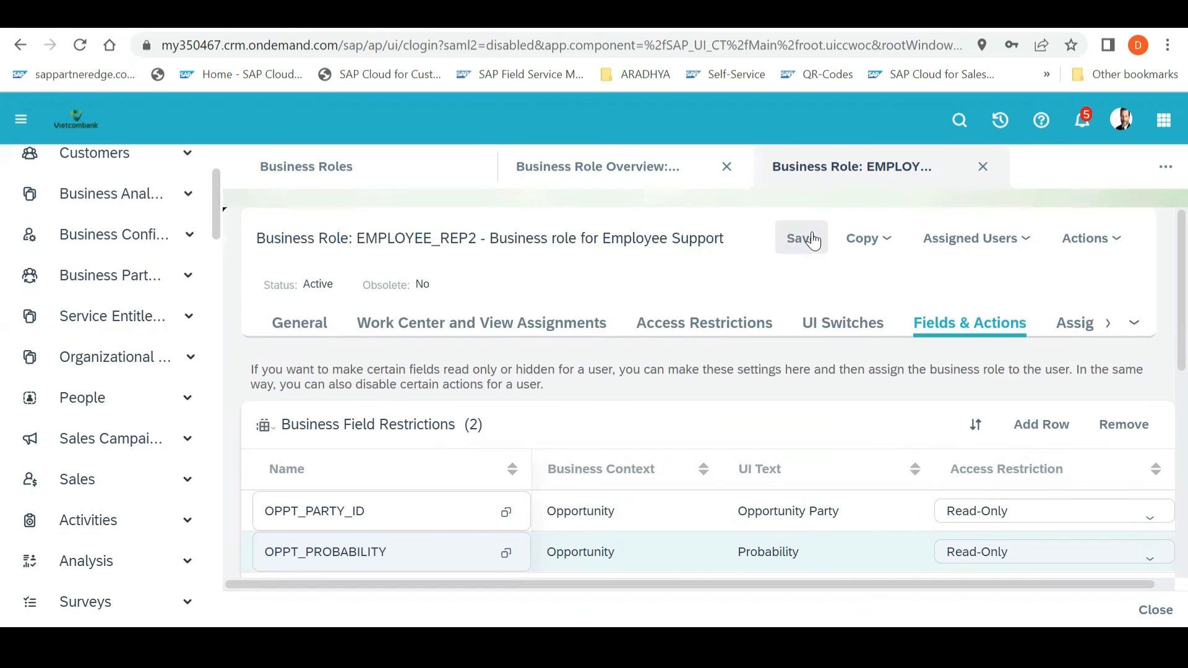
left_click(982, 170)
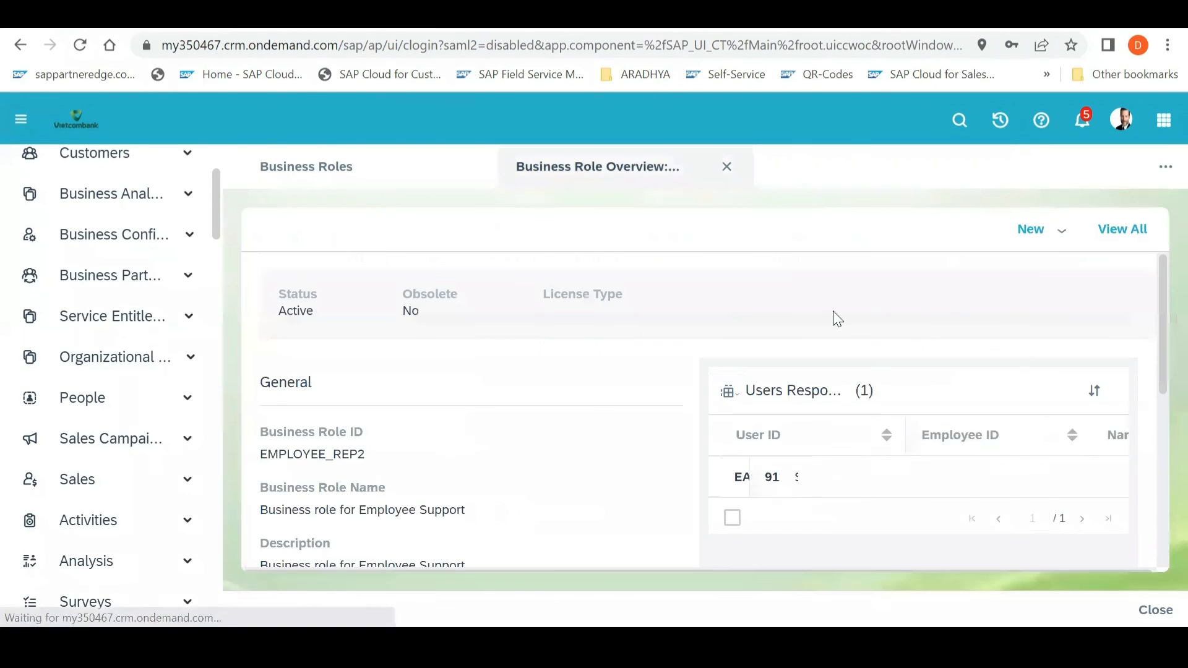
left_click(728, 167)
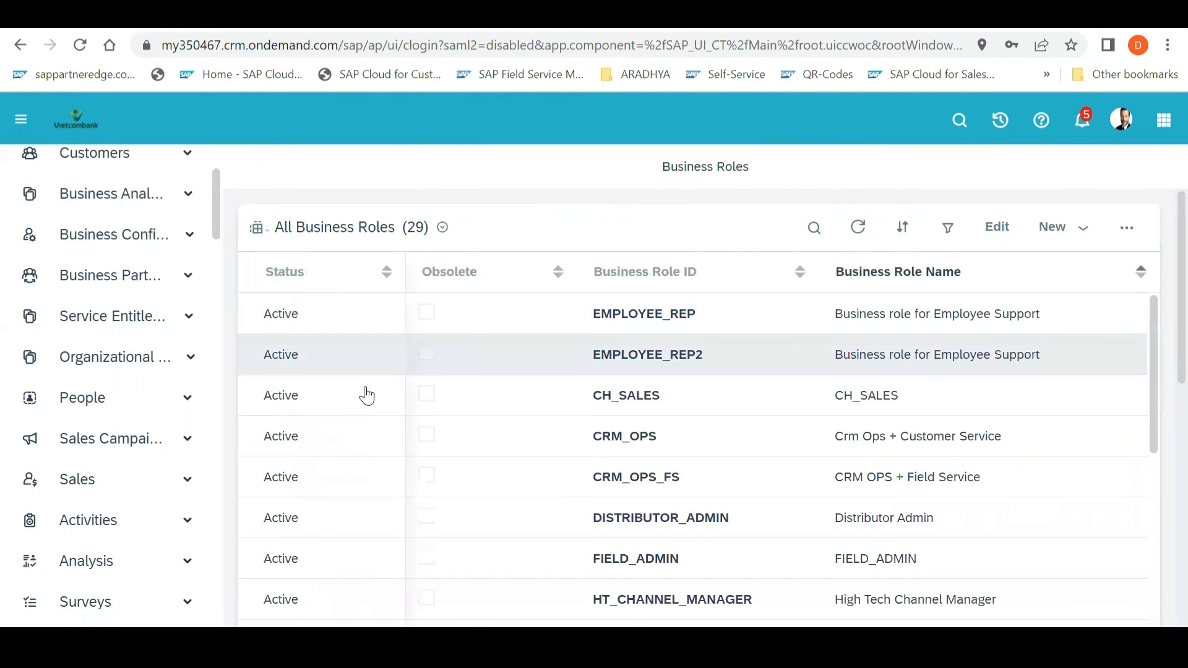
left_click_drag(220, 218, 220, 219)
scroll(220, 221, "down", 3)
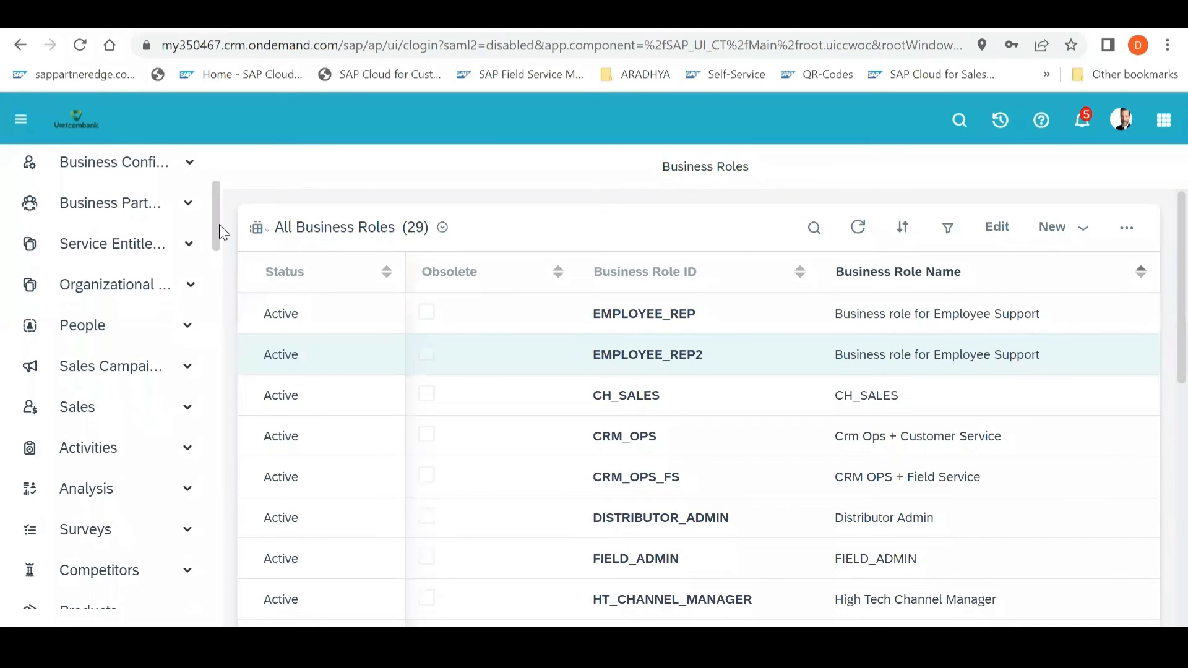
scroll(223, 233, "up", 3)
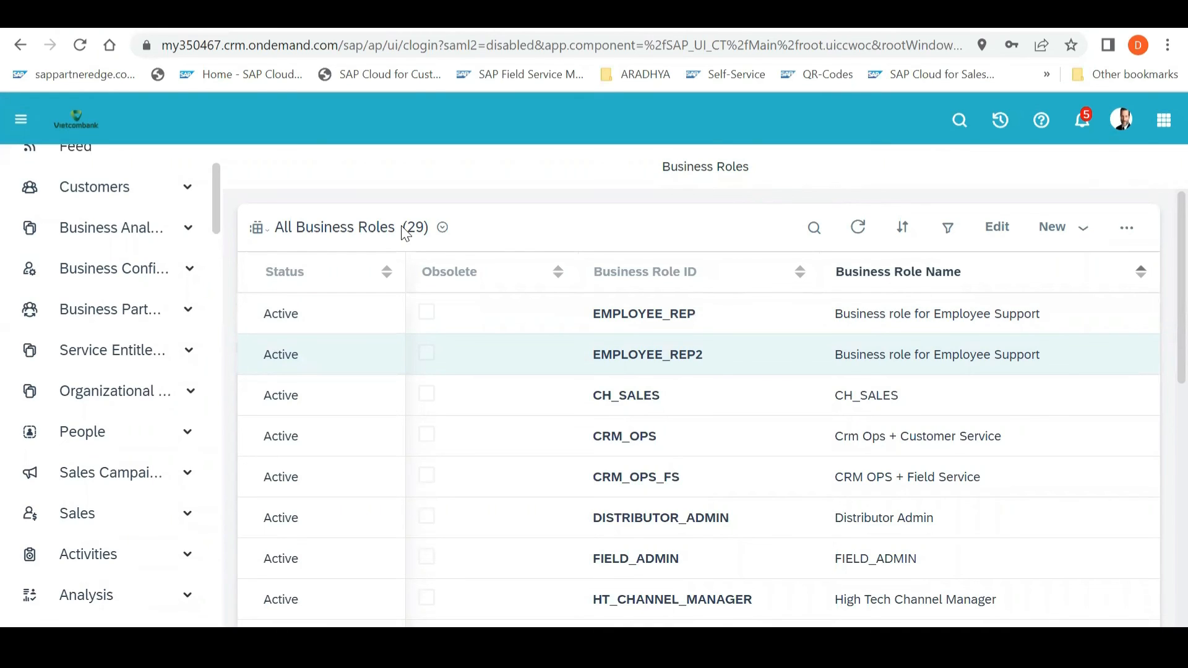
scroll(216, 175, "up", 2)
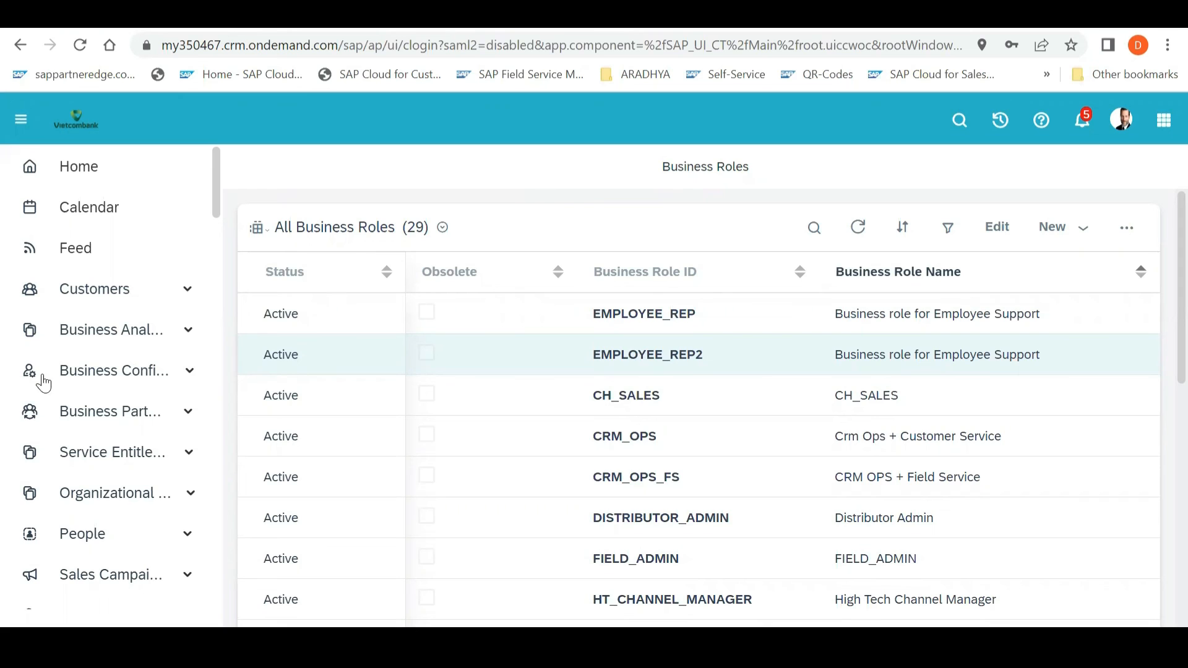
scroll(217, 220, "down", 3)
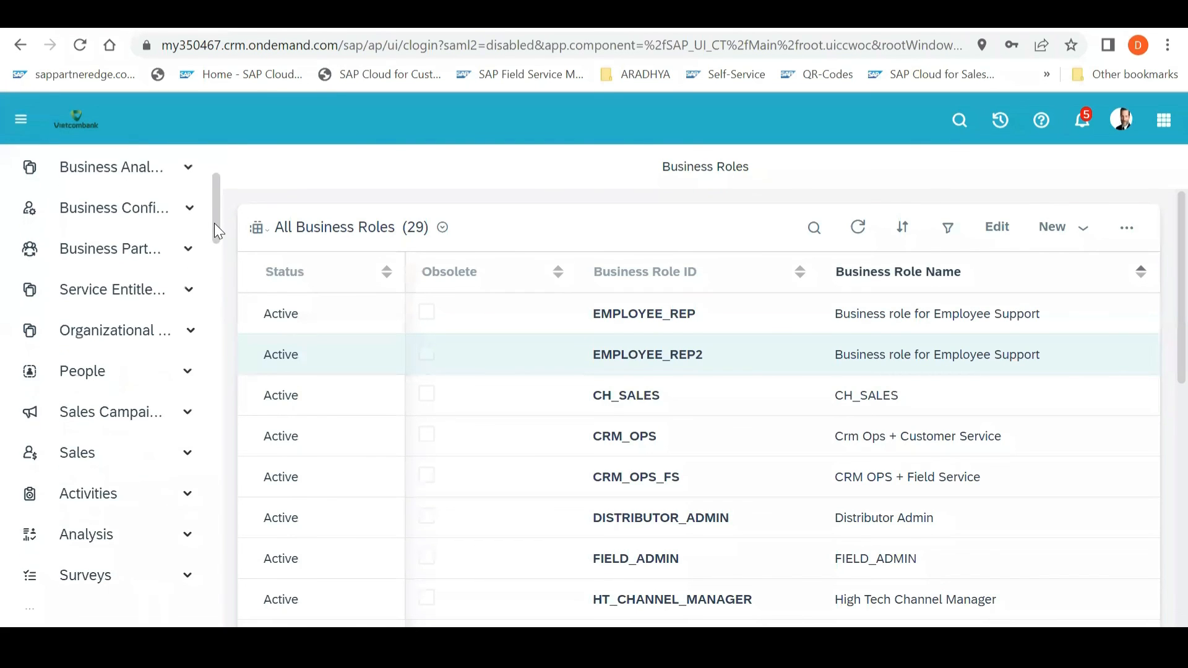
left_click_drag(214, 221, 214, 219)
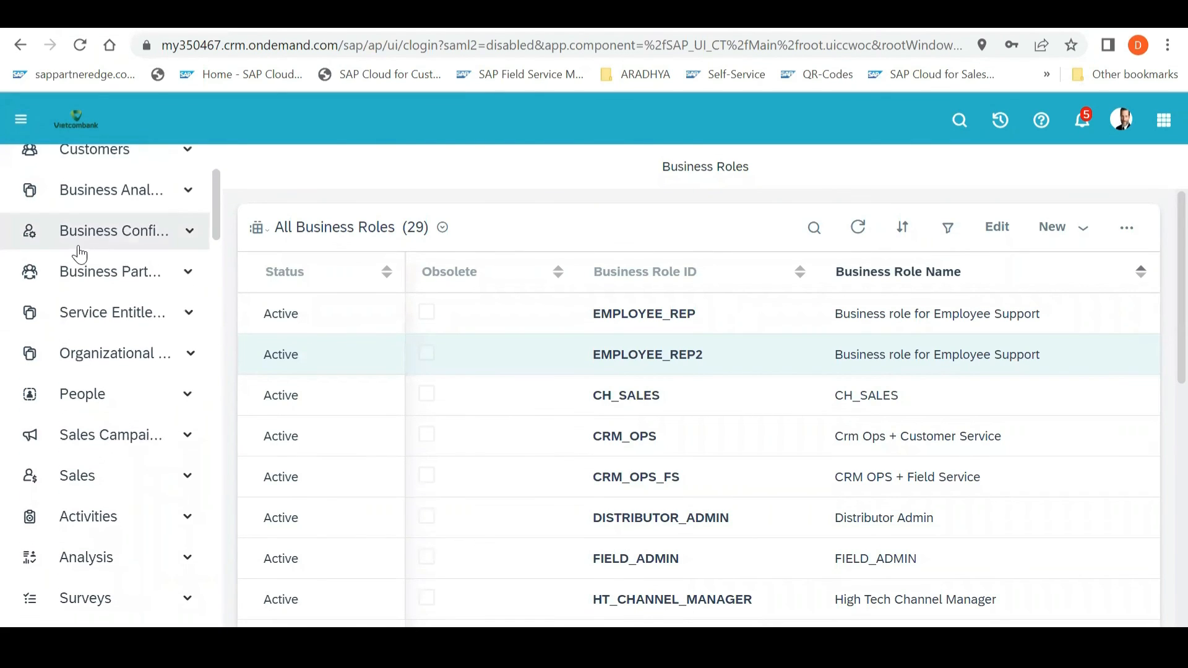